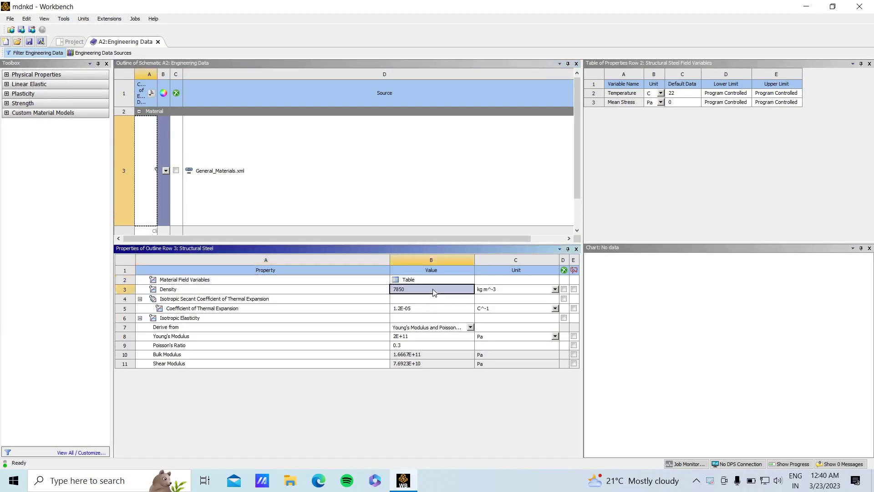
# - Set the density of Structural Steel to 2500 kg m^-3
pyautogui.click(434, 290)
pyautogui.write('2500')
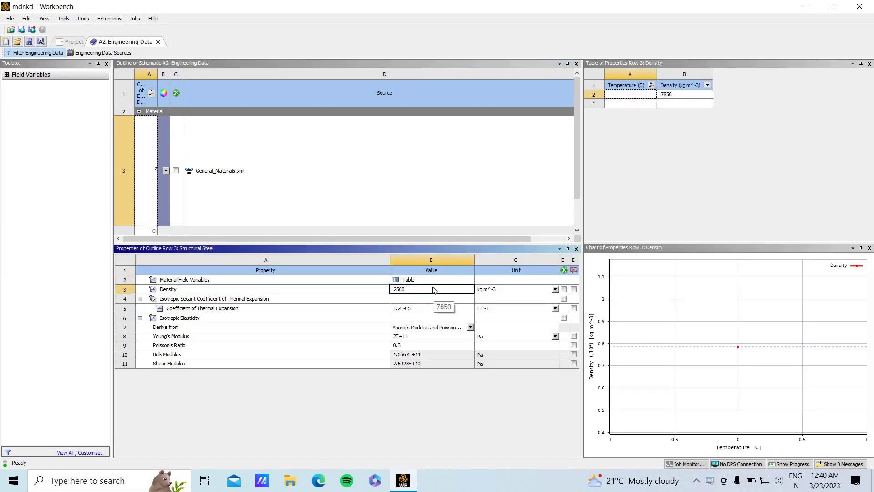
pyautogui.press('Return')
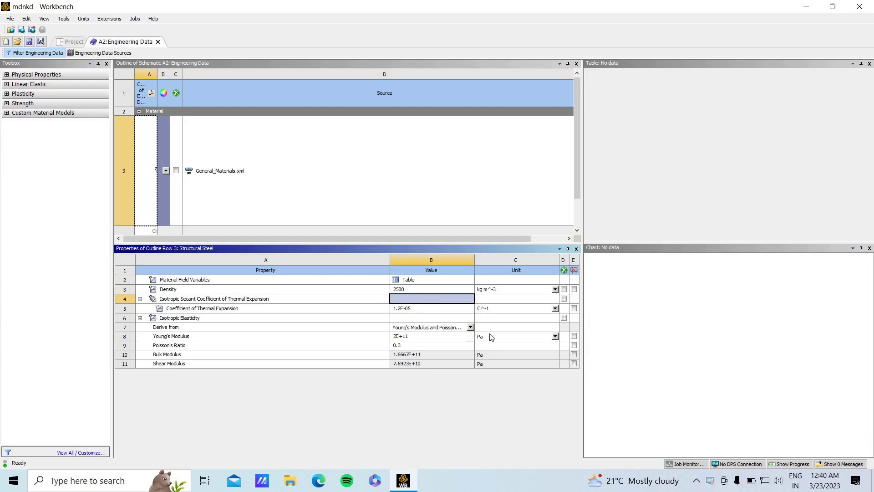
# - Switch the Young's Modulus unit to GPa and set its value to 210
pyautogui.click(555, 336)
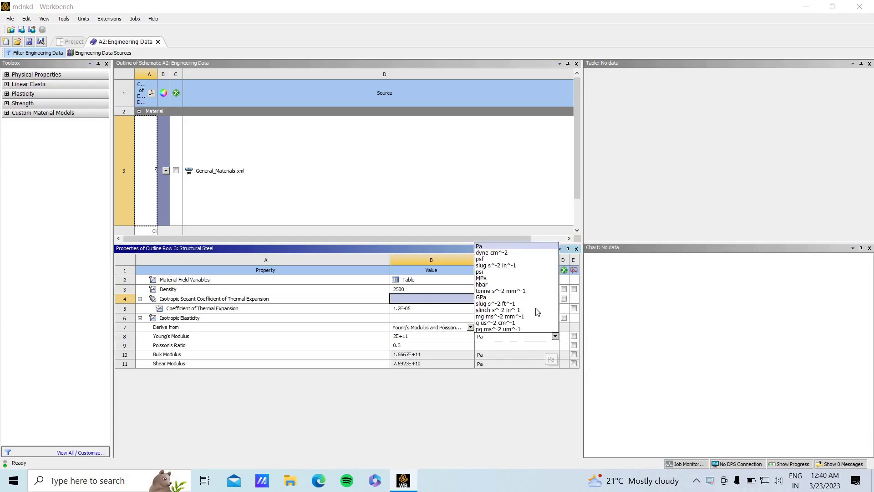
pyautogui.press('Return')
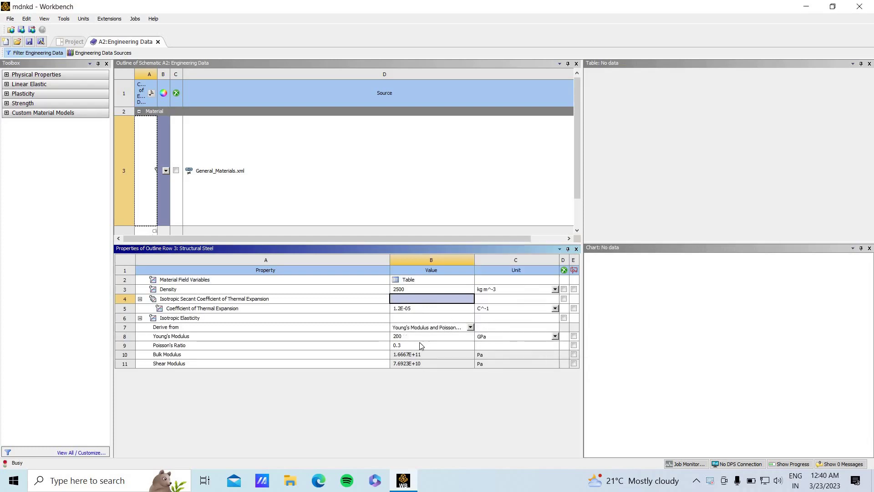
pyautogui.click(420, 338)
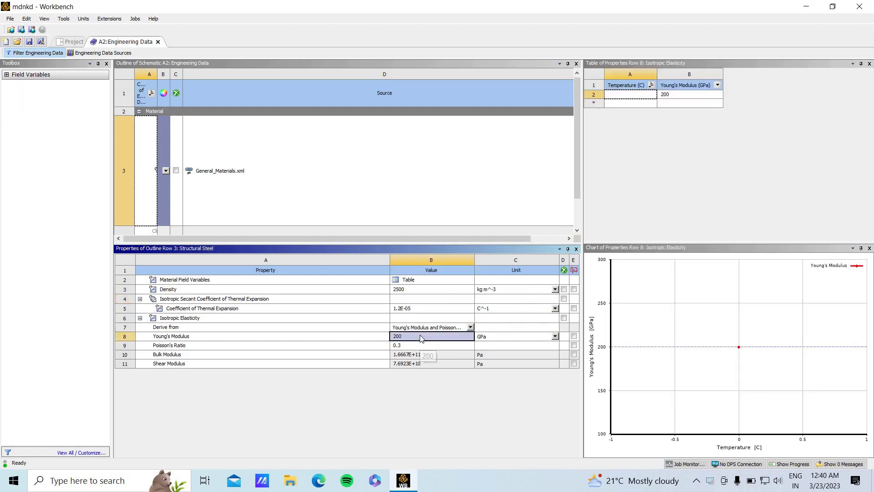
pyautogui.click(420, 337)
pyautogui.write('210')
pyautogui.press('Return')
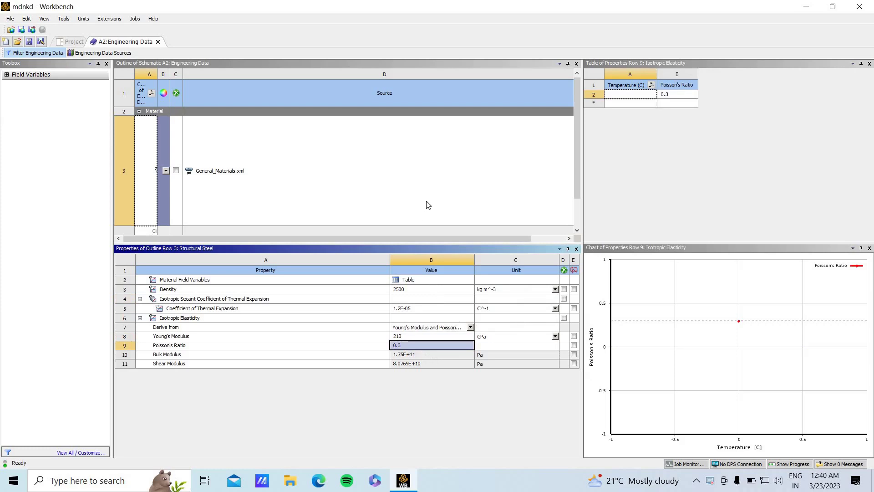
# - Close Engineering Data and open a new DesignModeler geometry for the Modal system in a maximized window
pyautogui.click(158, 42)
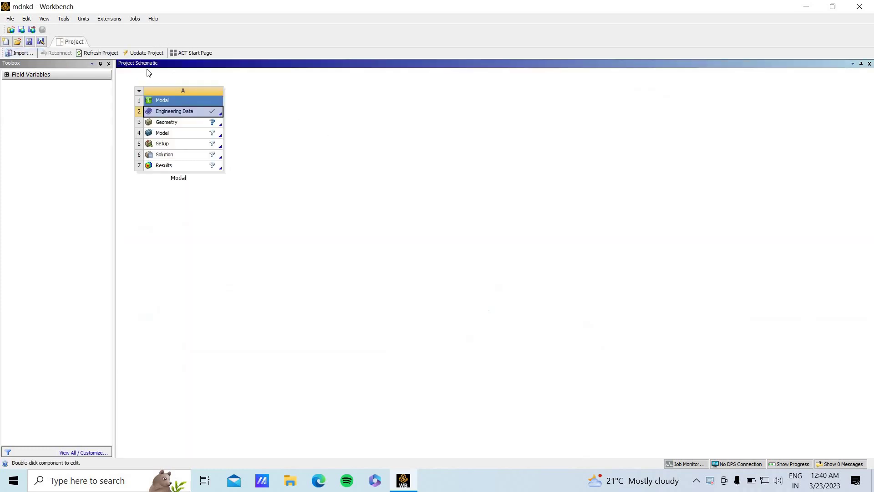
pyautogui.rightClick(177, 126)
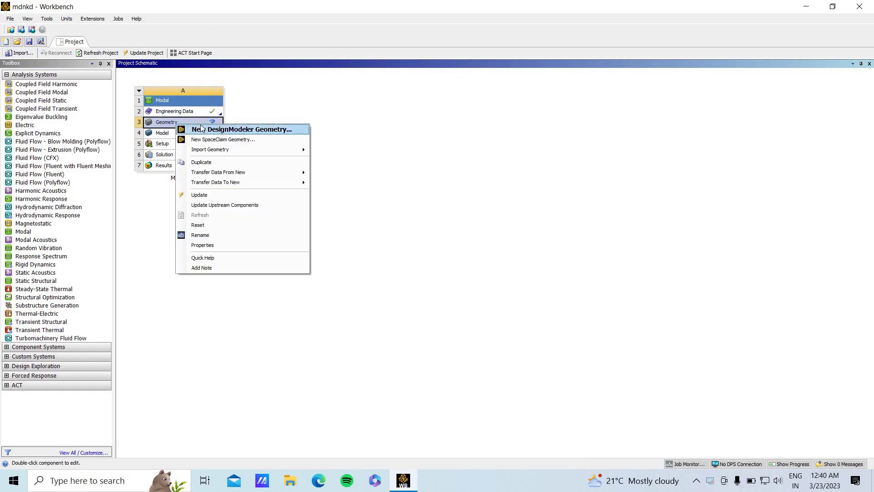
pyautogui.click(202, 129)
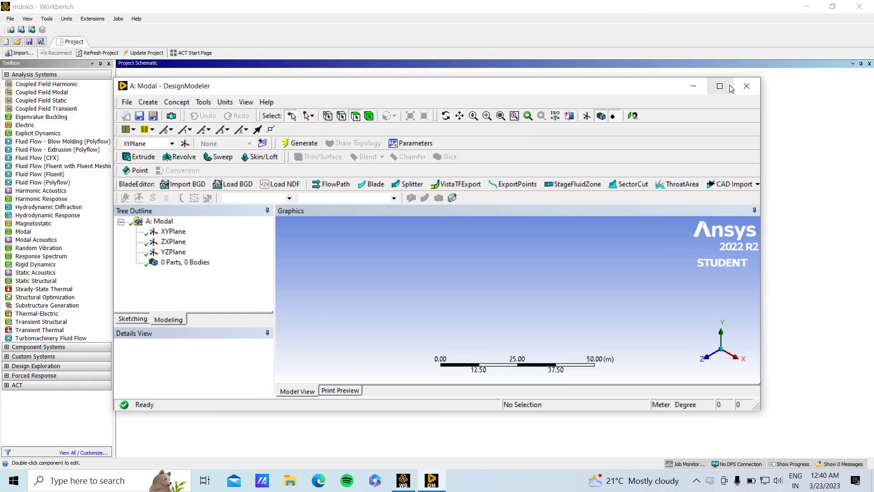
pyautogui.click(719, 86)
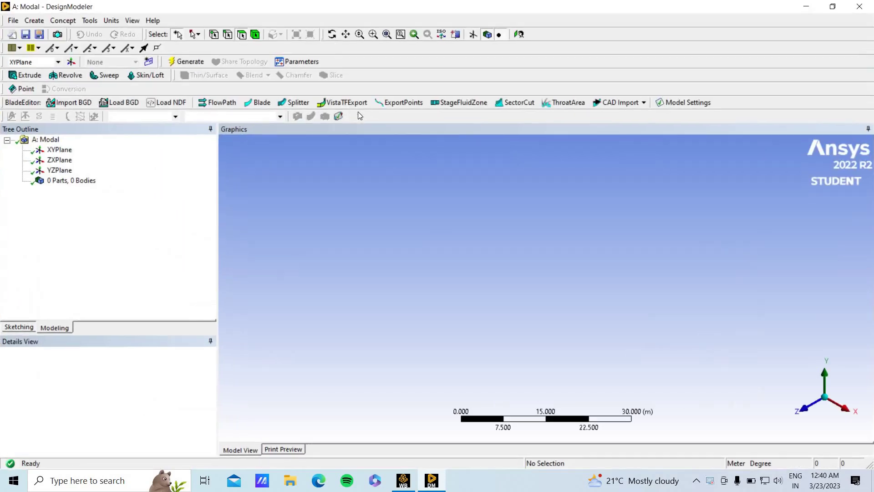
# - Sketch a rectangle about 17.6 m by 5.2 m on the XYPlane, with one corner at the origin
pyautogui.click(69, 151)
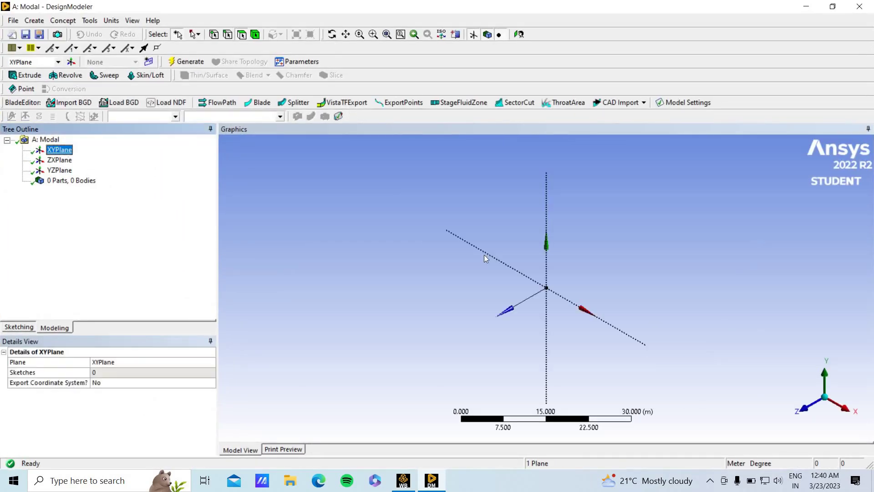
pyautogui.click(808, 408)
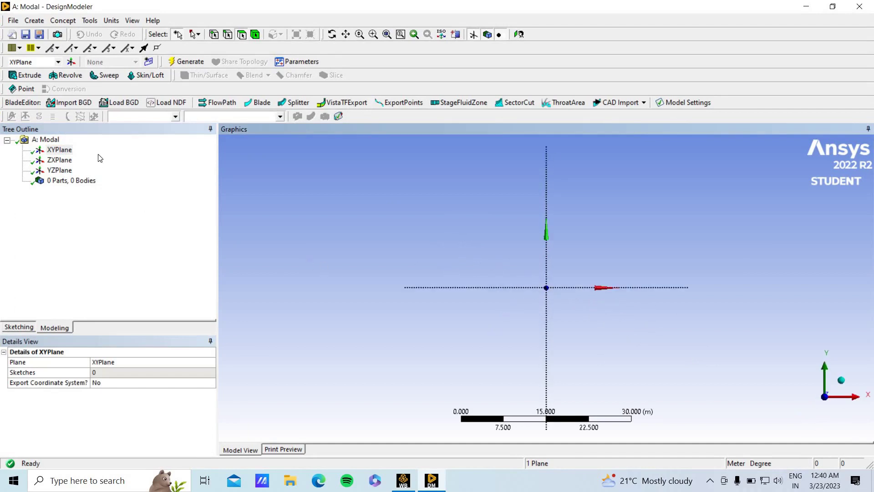
pyautogui.click(21, 326)
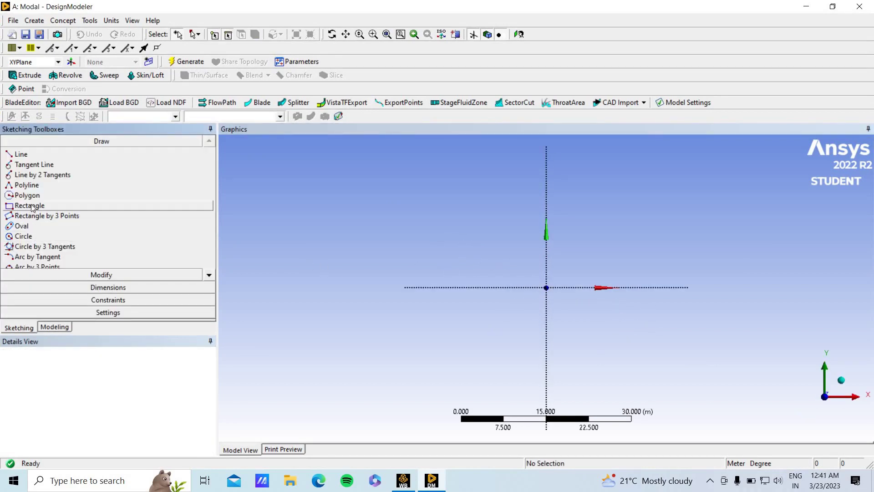
pyautogui.click(547, 287)
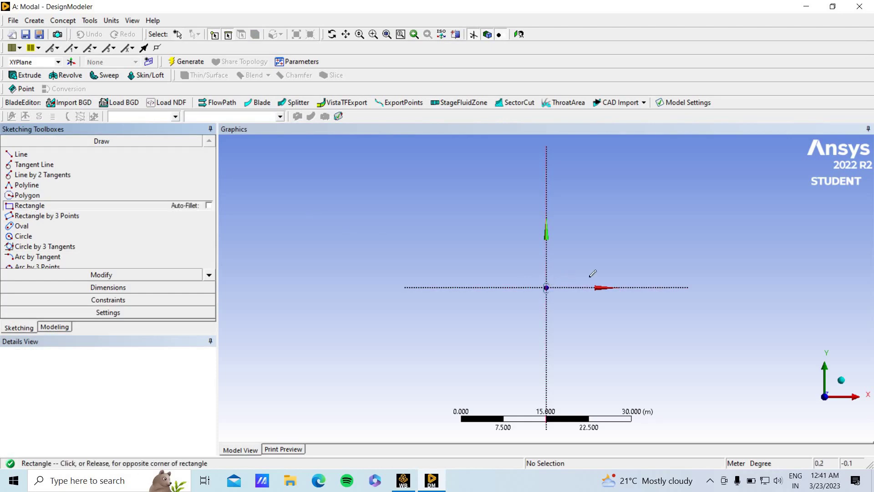
pyautogui.click(646, 257)
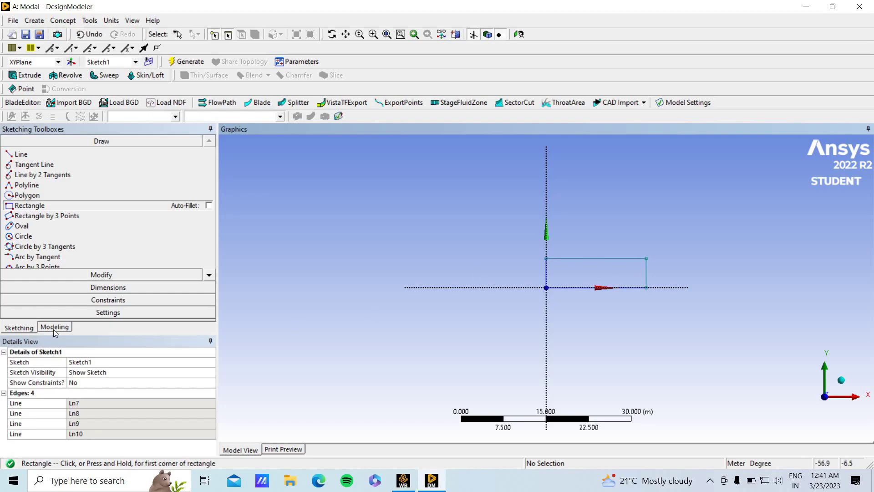
# - Add general dimensions for the rectangle's horizontal length along its upper edge and its height on the far vertical edge
pyautogui.click(94, 287)
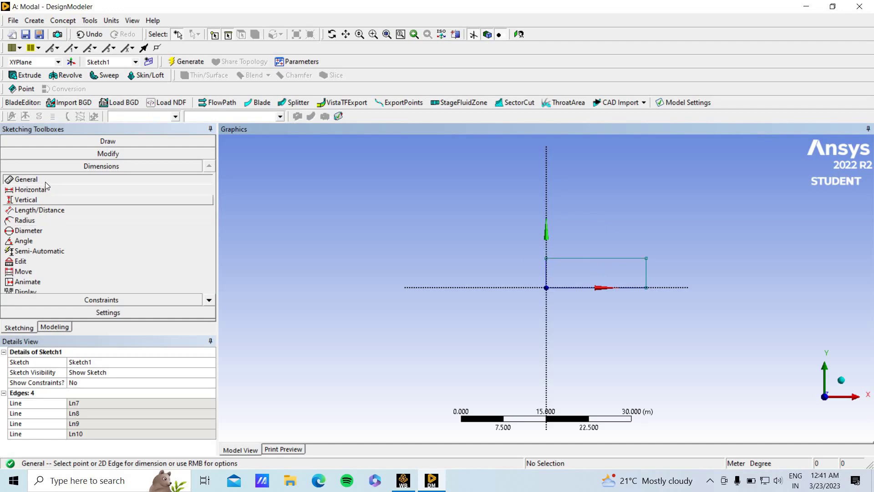
pyautogui.click(597, 258)
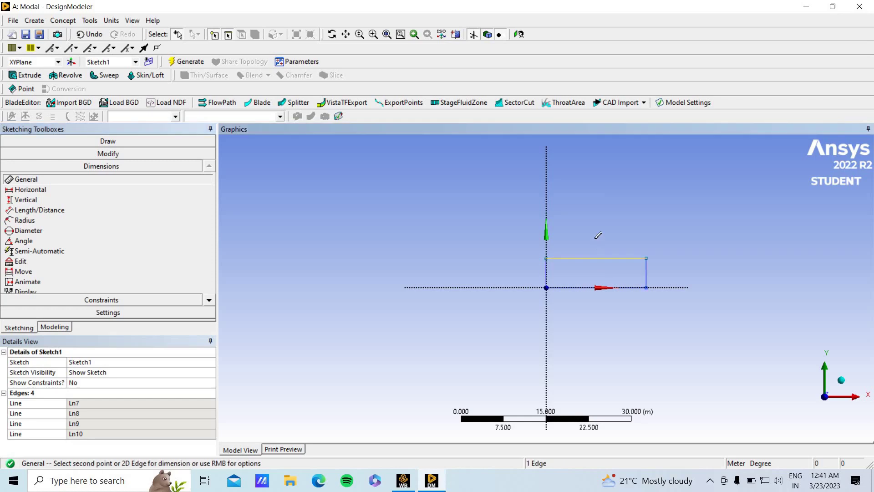
pyautogui.click(596, 237)
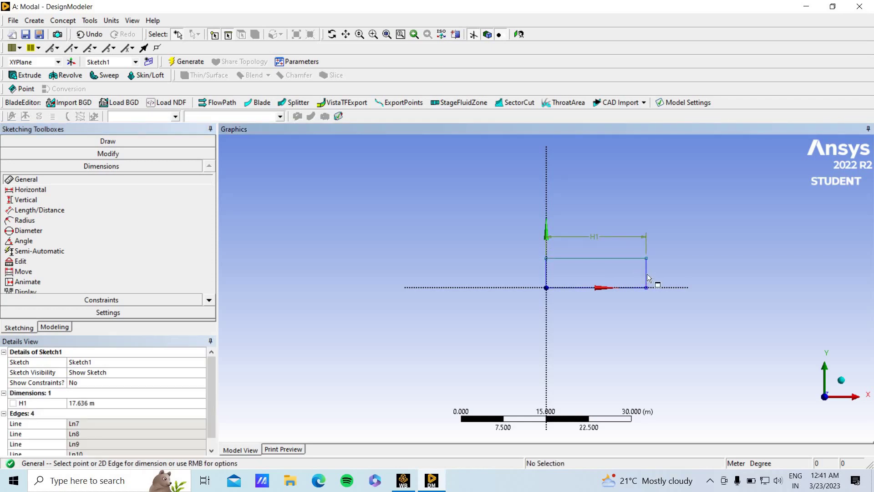
pyautogui.click(647, 273)
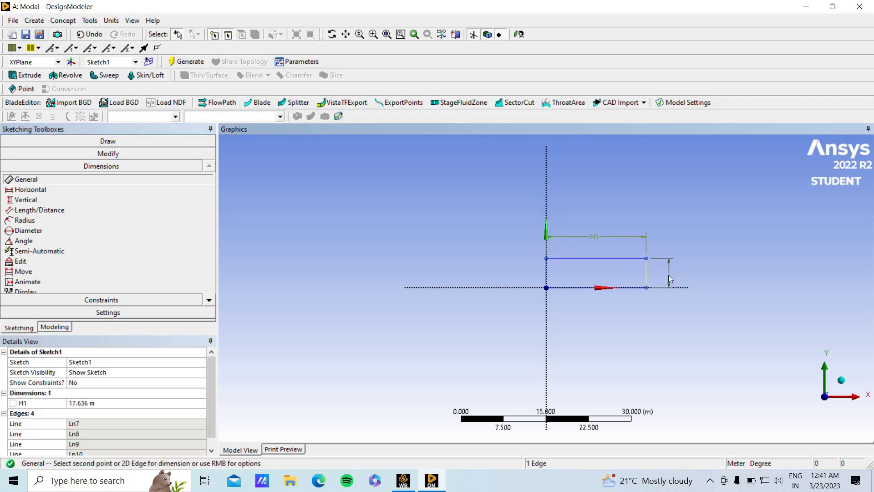
pyautogui.click(668, 273)
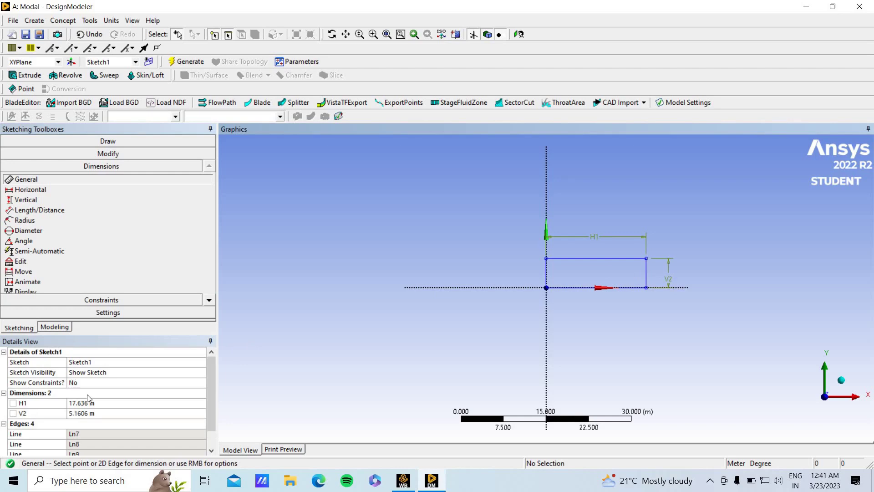
# - Set the rectangle's horizontal dimension H1 to 15 m
pyautogui.scroll(-1, 88, 395)
pyautogui.click(98, 382)
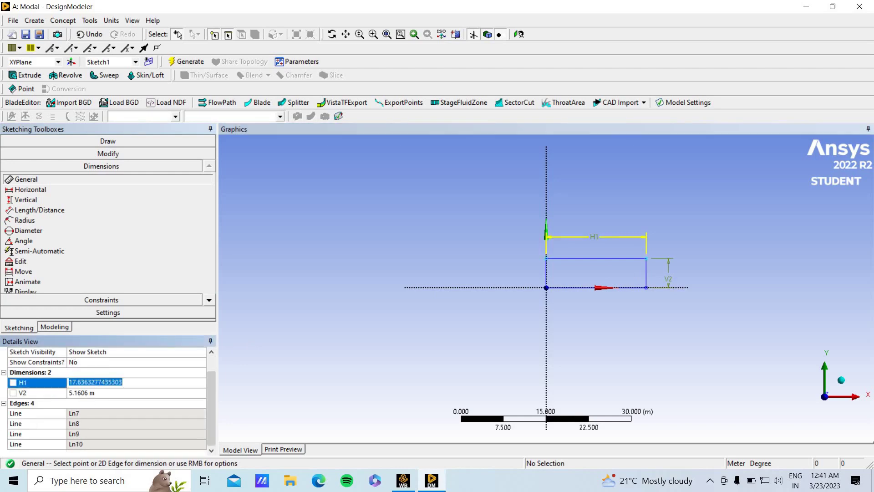
pyautogui.write('15')
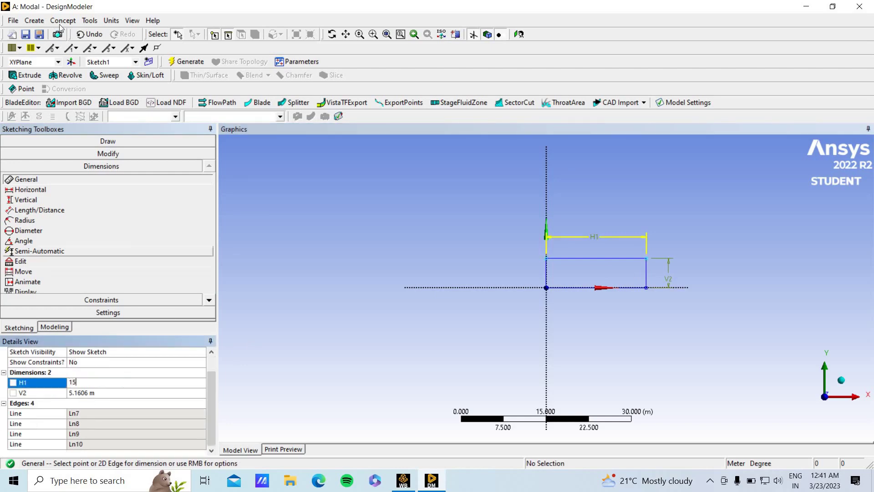
# - Change the model units to centimeters and set the rectangle's horizontal dimension H1 to 15 cm
pyautogui.click(111, 21)
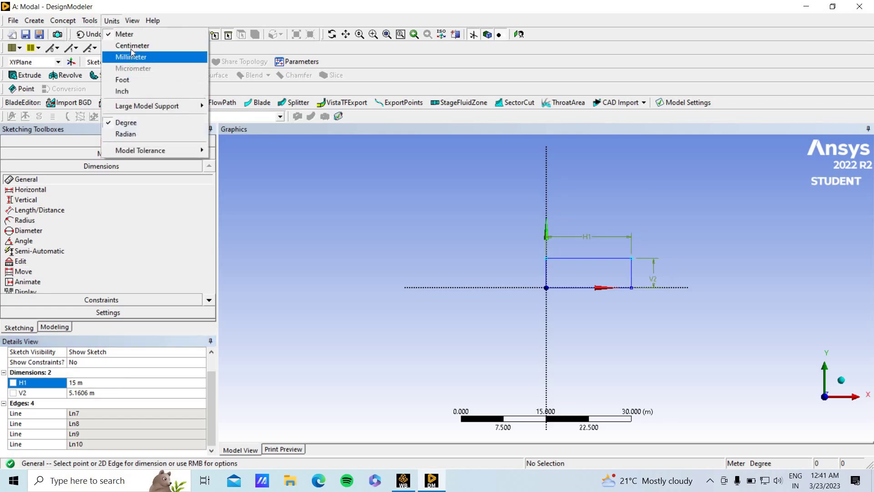
pyautogui.click(131, 46)
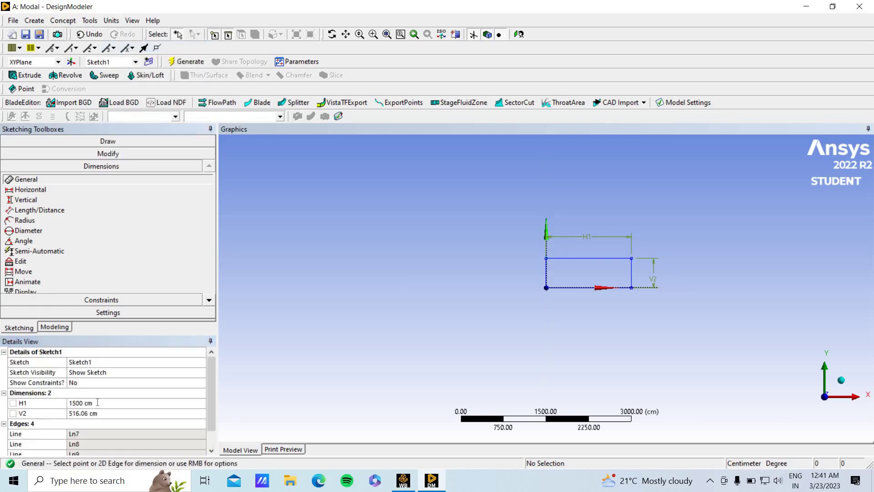
pyautogui.click(96, 402)
pyautogui.write('15')
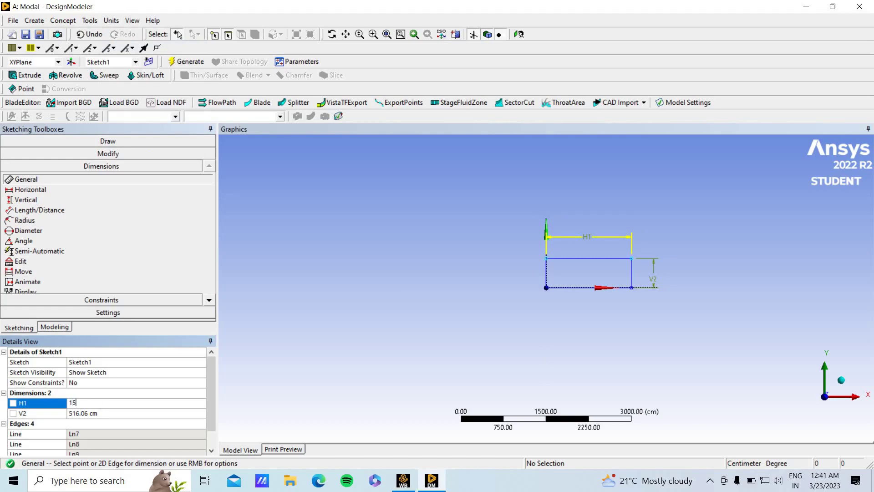
pyautogui.press('Return')
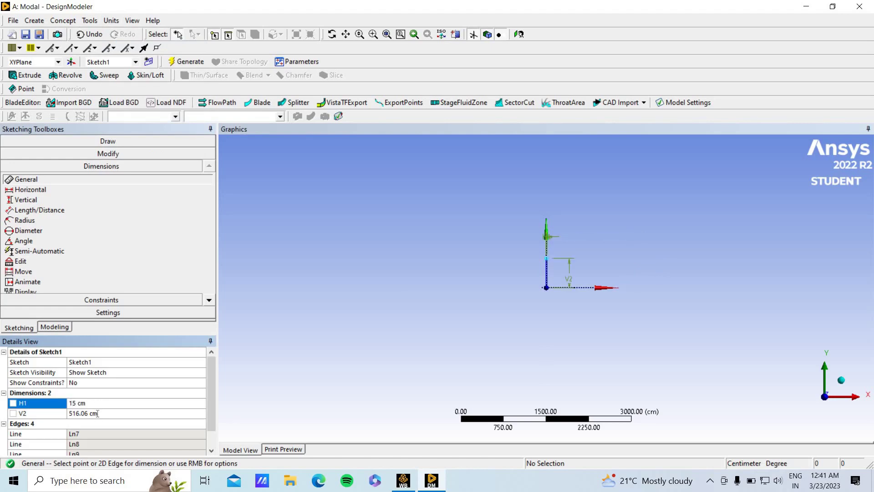
# - Set the rectangle's vertical dimension V2 to 1 cm
pyautogui.click(96, 413)
pyautogui.click(97, 412)
pyautogui.press('BackSpace')
pyautogui.press('BackSpace')
pyautogui.press('BackSpace')
pyautogui.press('BackSpace')
pyautogui.press('BackSpace')
pyautogui.press('BackSpace')
pyautogui.press('BackSpace')
pyautogui.press('BackSpace')
pyautogui.press('BackSpace')
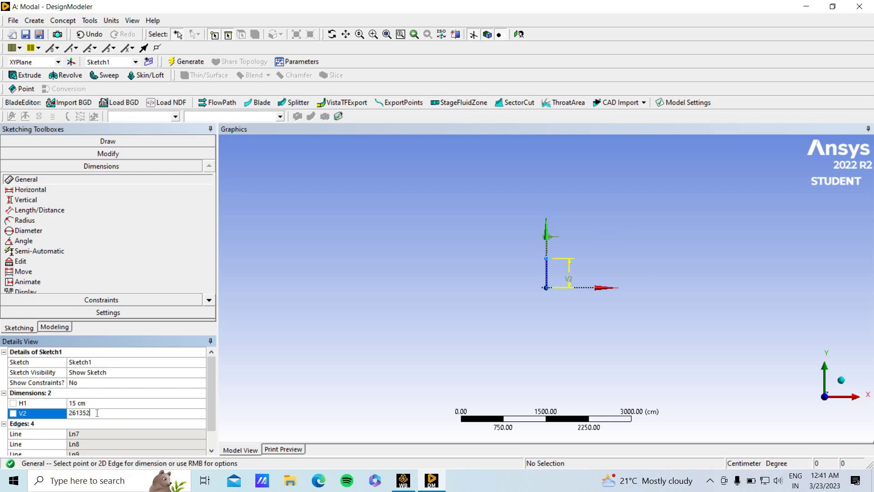
pyautogui.press('BackSpace')
pyautogui.press('BackSpace')
pyautogui.press('BackSpace')
pyautogui.press('BackSpace')
pyautogui.press('BackSpace')
pyautogui.press('BackSpace')
pyautogui.write('1')
pyautogui.press('Return')
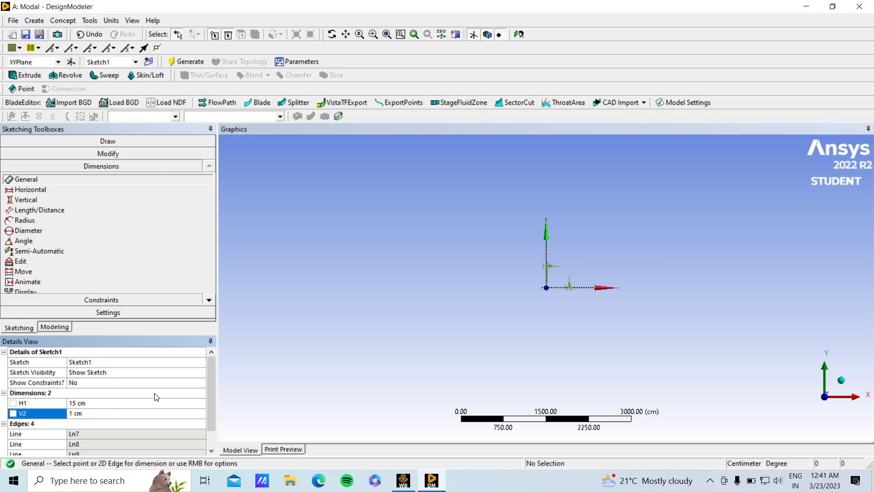
# - Set up an extrusion of Sketch1 from the XYPlane with a depth of 3 cm
pyautogui.click(53, 328)
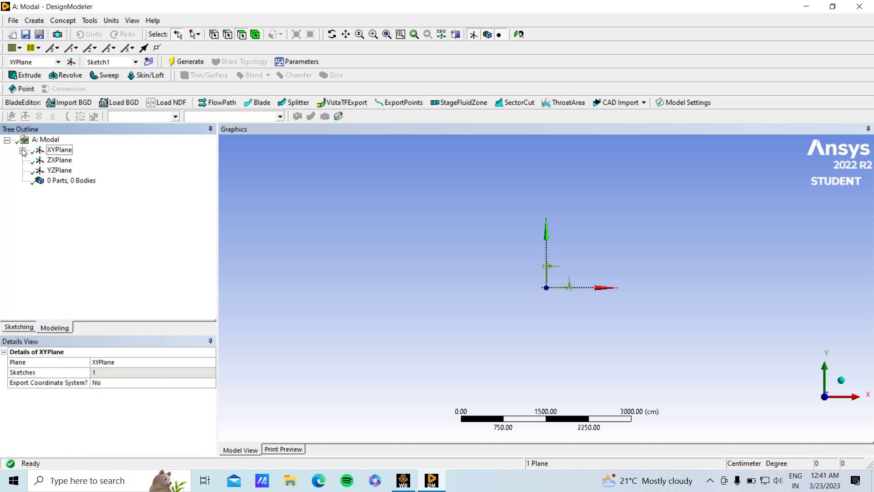
pyautogui.click(23, 150)
pyautogui.click(67, 161)
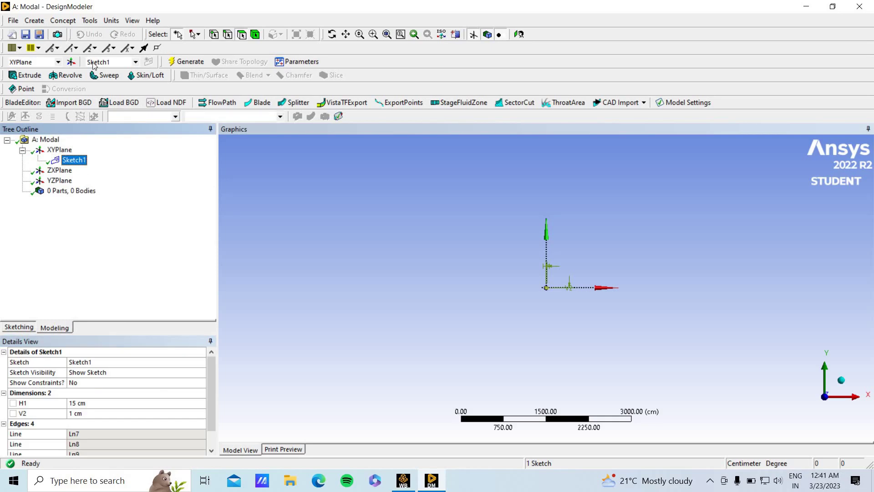
pyautogui.click(25, 75)
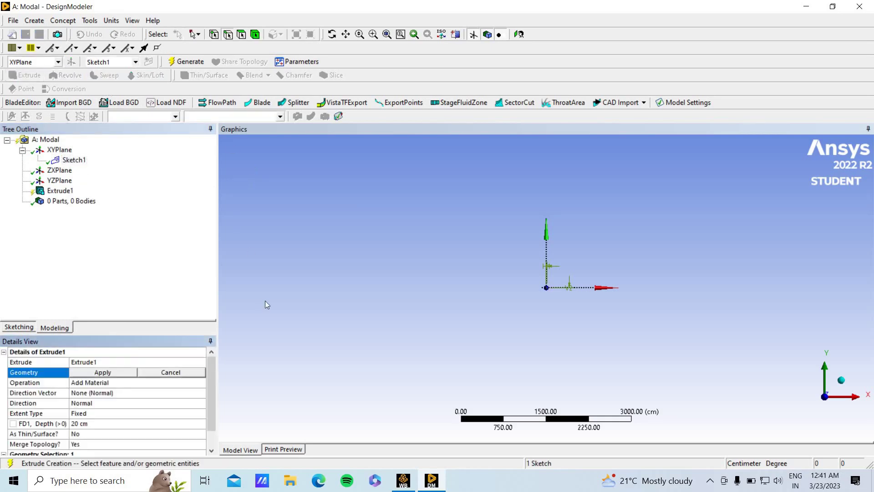
pyautogui.click(97, 423)
pyautogui.write('5')
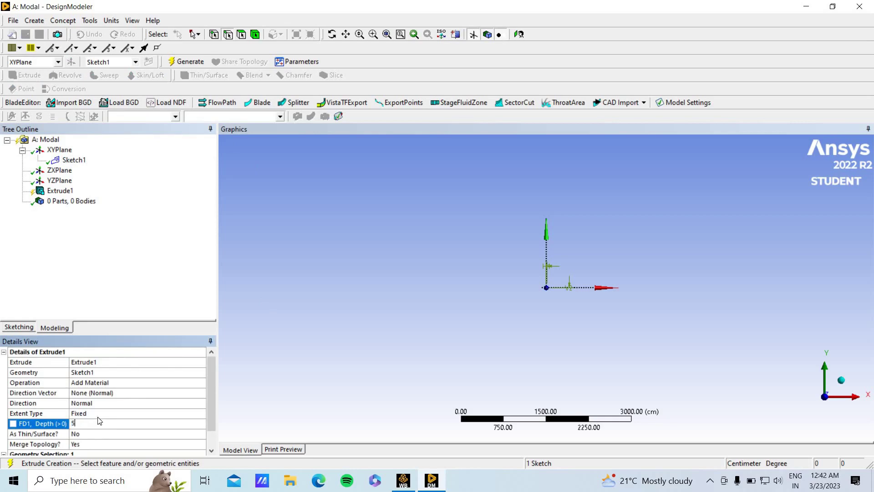
pyautogui.press('BackSpace')
pyautogui.write('3')
pyautogui.press('Return')
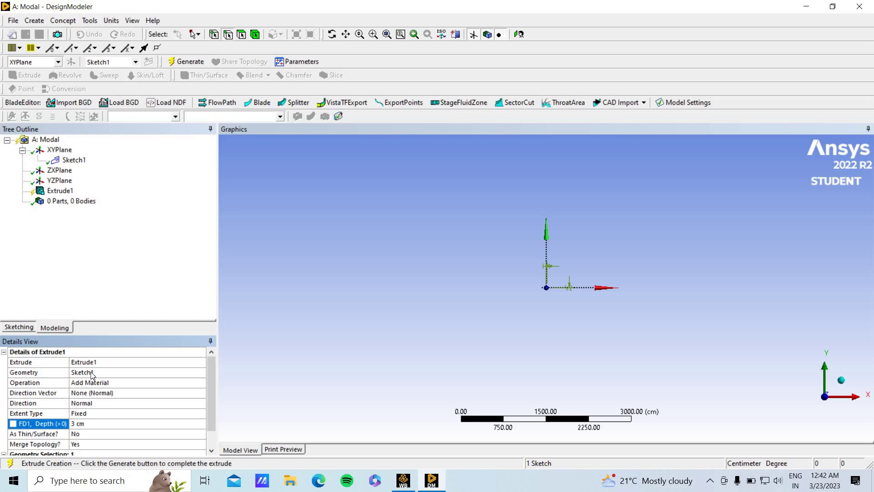
# - Keep Sketch1 as the extrusion's geometry and generate the solid beam
pyautogui.click(103, 363)
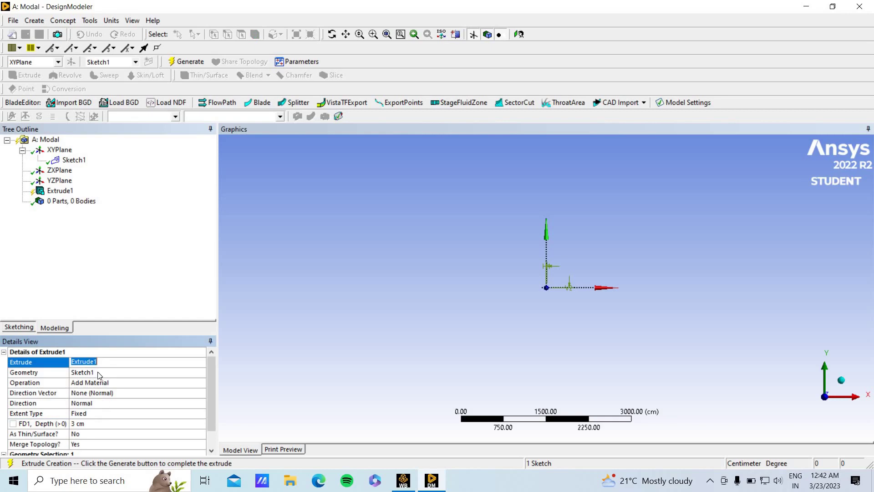
pyautogui.click(100, 374)
pyautogui.click(99, 375)
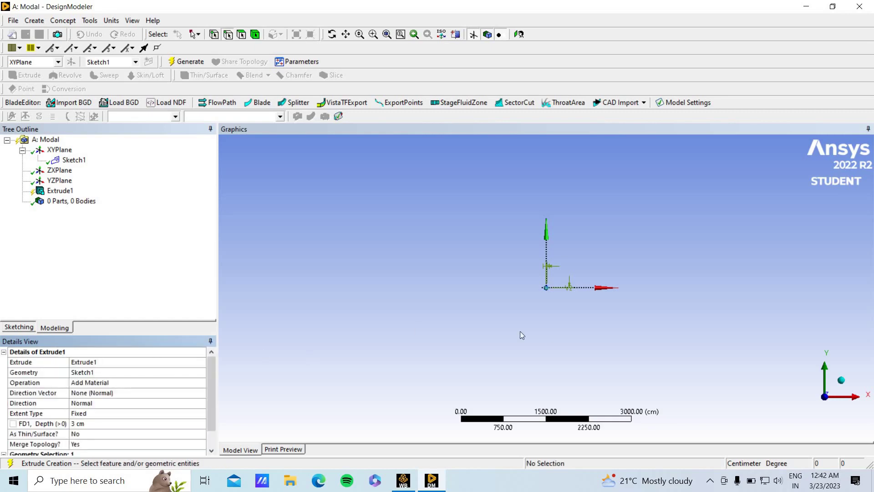
pyautogui.scroll(2, 564, 295)
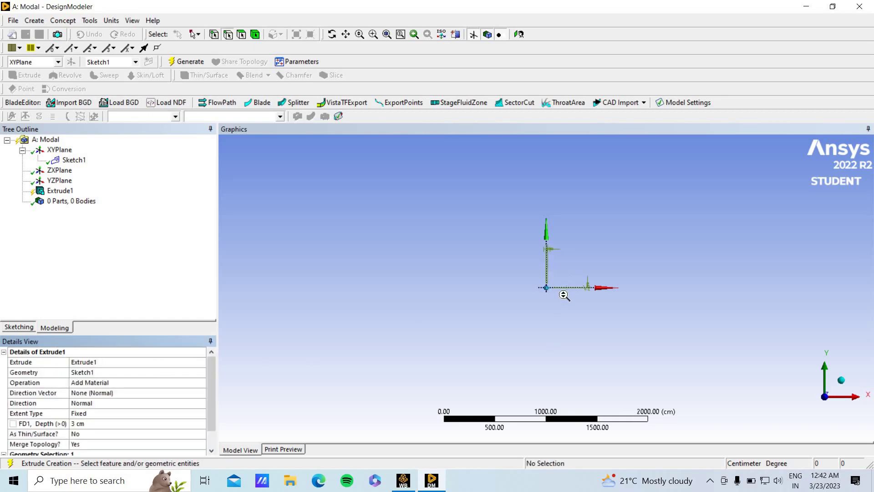
pyautogui.scroll(5, 565, 296)
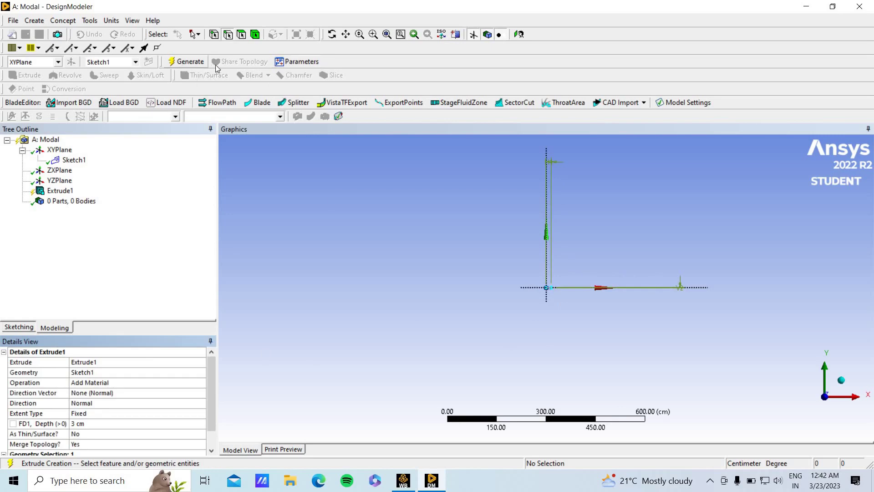
pyautogui.click(187, 61)
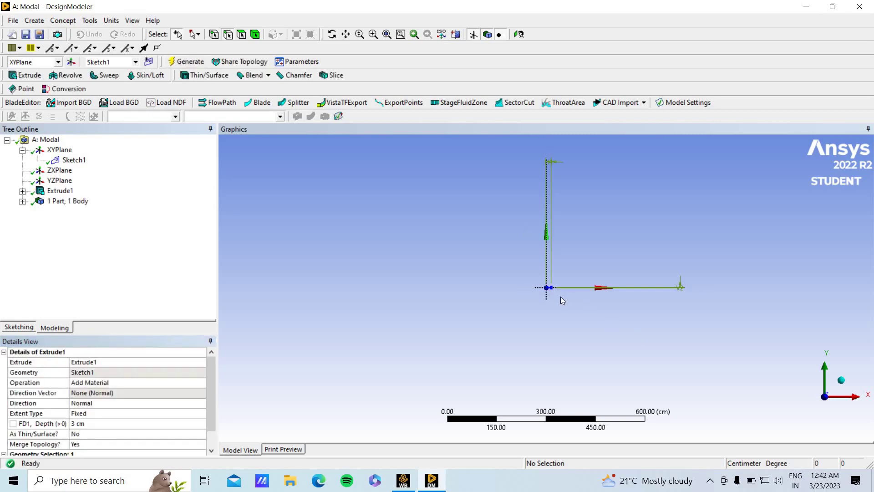
pyautogui.scroll(5, 546, 289)
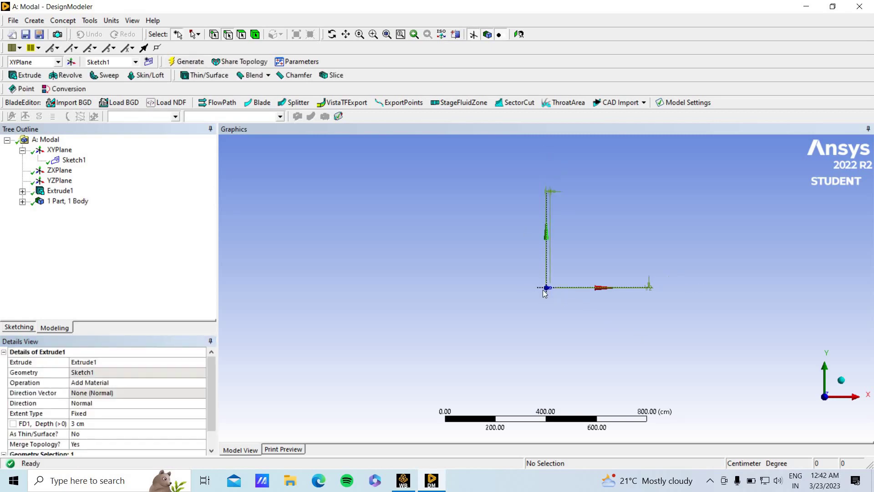
pyautogui.scroll(8, 558, 297)
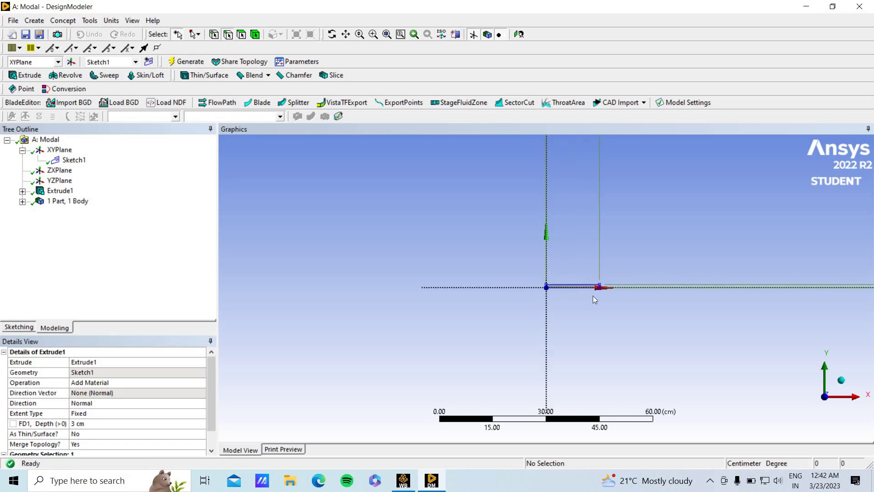
pyautogui.moveTo(632, 328); pyautogui.dragTo(671, 355, button='middle')
pyautogui.scroll(4, 616, 343)
pyautogui.scroll(2, 711, 358)
pyautogui.scroll(-3, 731, 362)
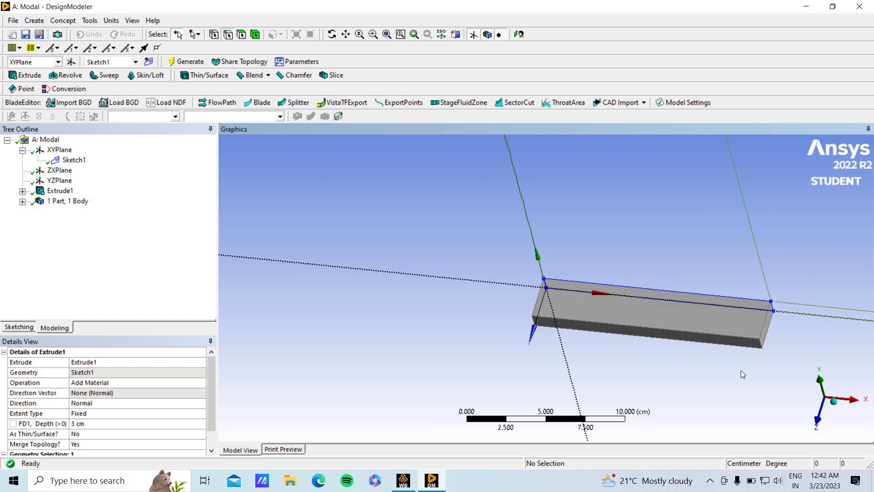
# - Close the geometry editor and open the modal system's Model cell in a maximized Mechanical window
pyautogui.click(869, 2)
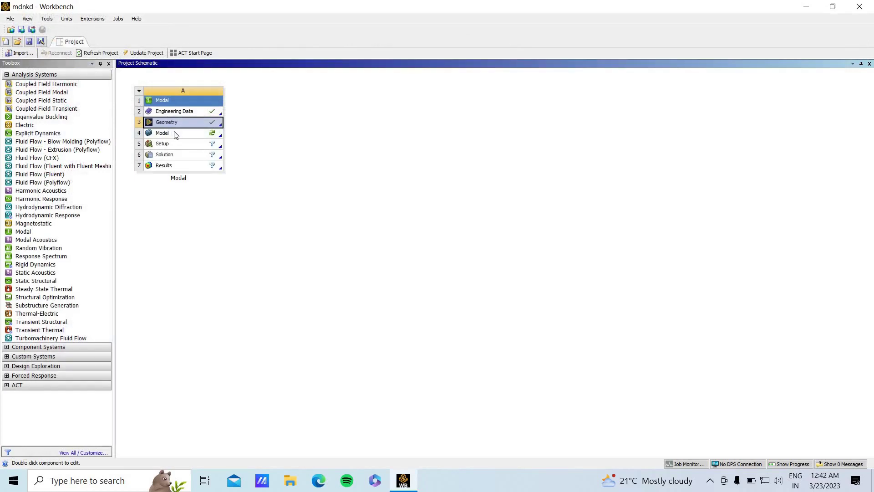
pyautogui.doubleClick(176, 133)
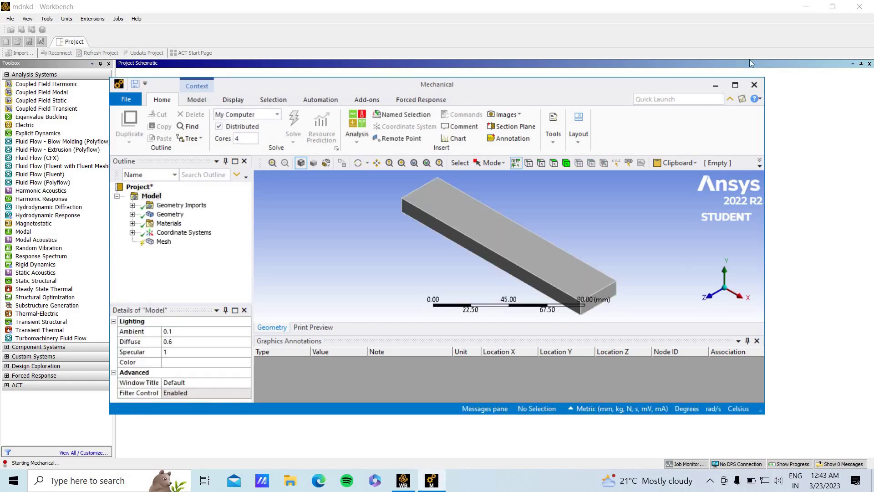
pyautogui.click(736, 86)
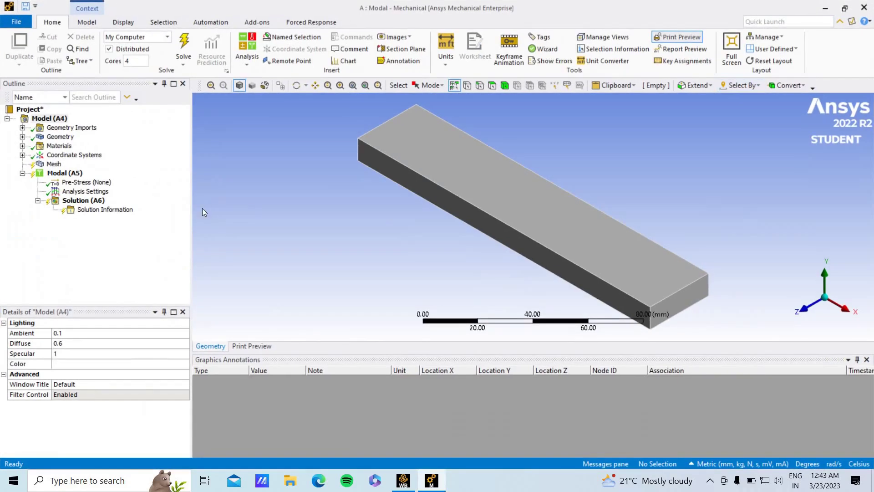
# - Insert a sizing control under the mesh, select the beam body and set the element size to 5 mm
pyautogui.click(51, 164)
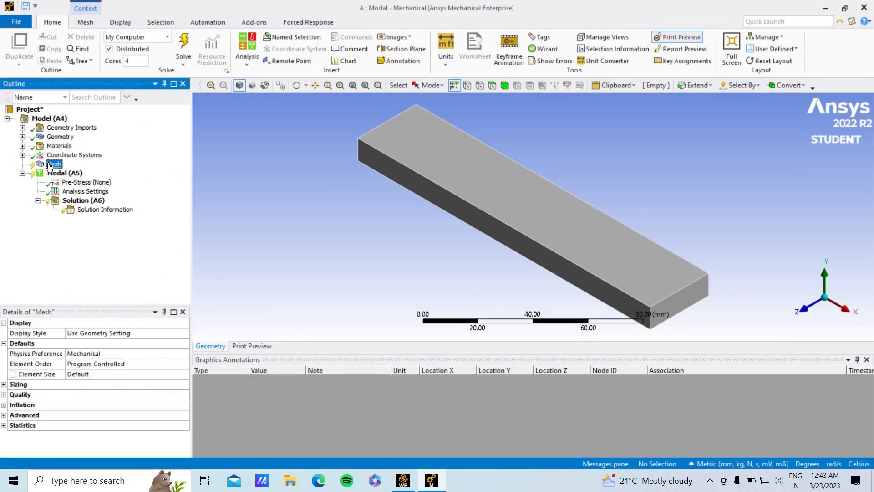
pyautogui.rightClick(51, 165)
pyautogui.moveTo(87, 170)
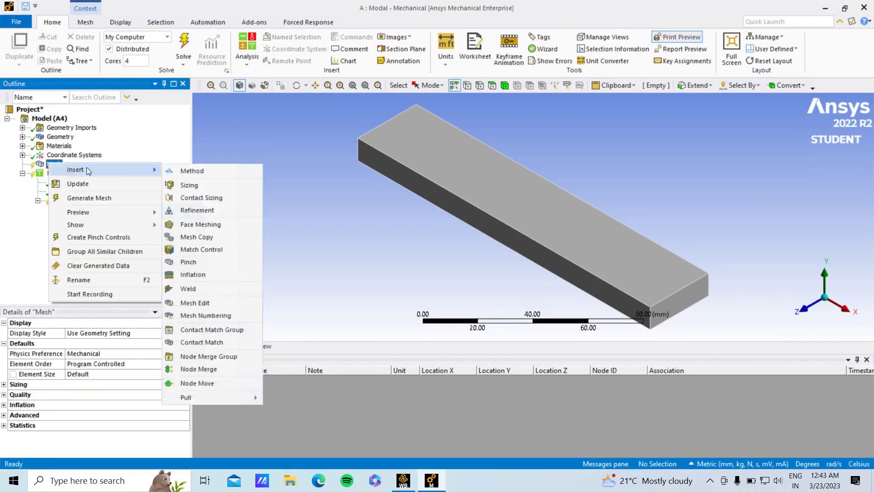
pyautogui.click(189, 184)
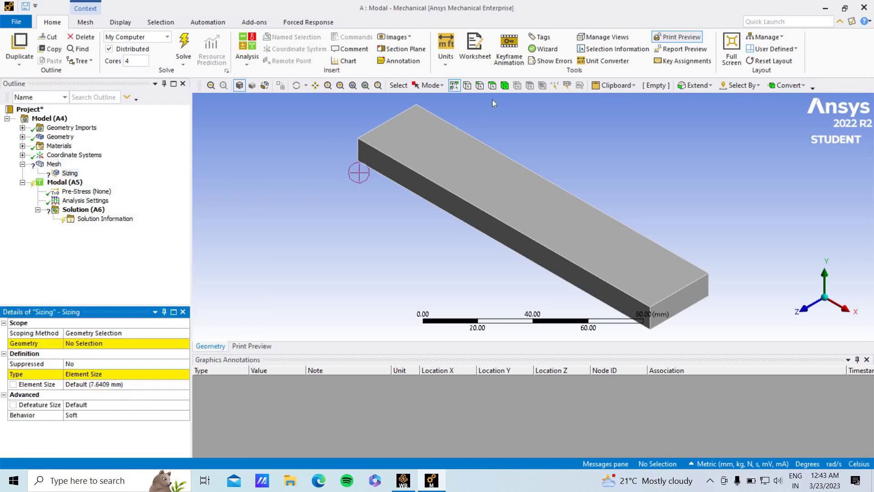
pyautogui.click(504, 88)
pyautogui.click(135, 385)
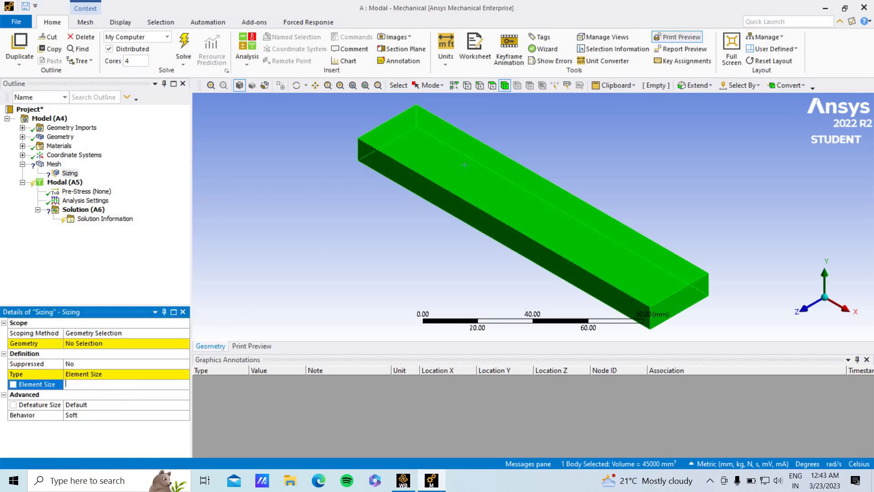
pyautogui.write('5')
pyautogui.press('Return')
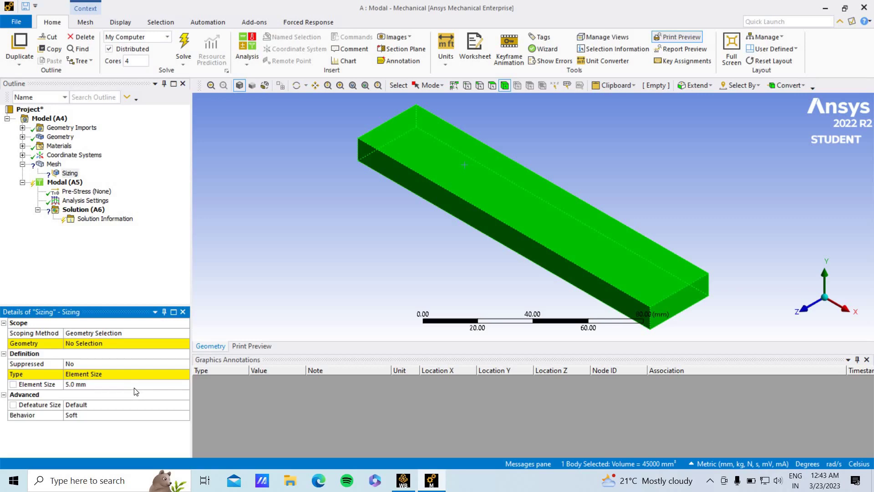
# - Apply the selected beam body as the sizing control's geometry and generate the mesh
pyautogui.click(95, 343)
pyautogui.click(95, 343)
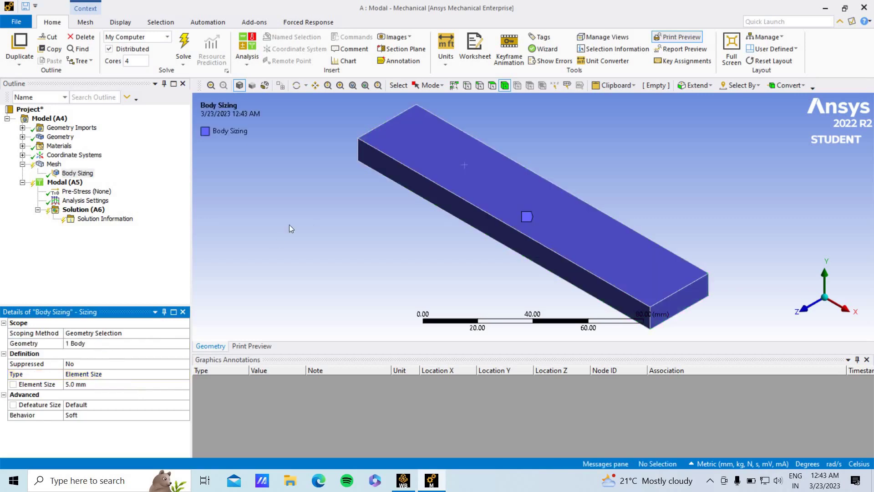
pyautogui.rightClick(59, 165)
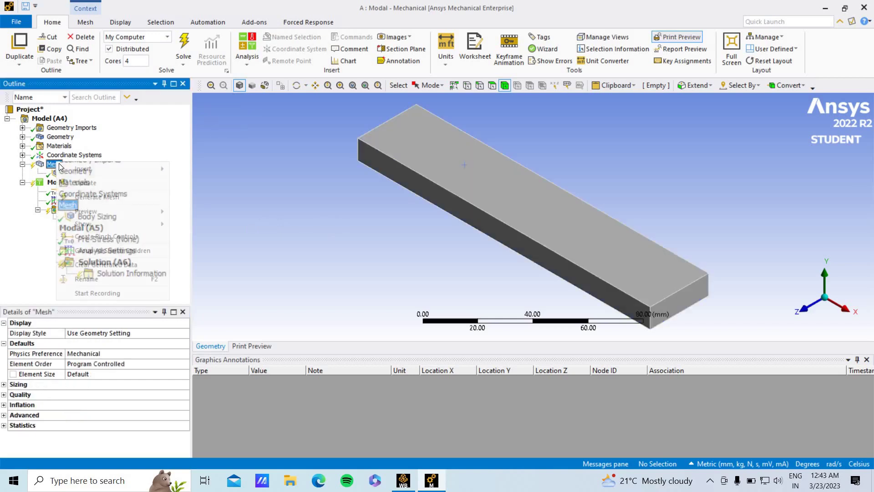
pyautogui.click(94, 196)
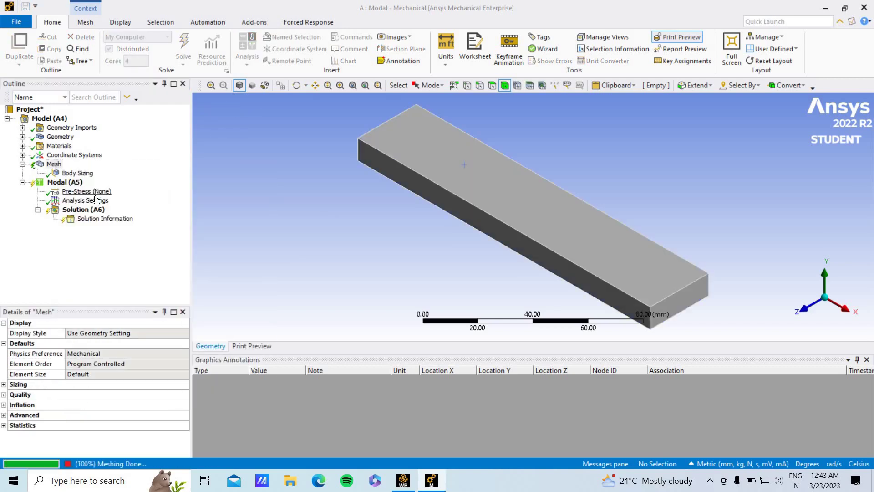
# - Add a fixed support to the modal analysis on the beam's small end face at the positive X end
pyautogui.click(65, 184)
pyautogui.rightClick(66, 183)
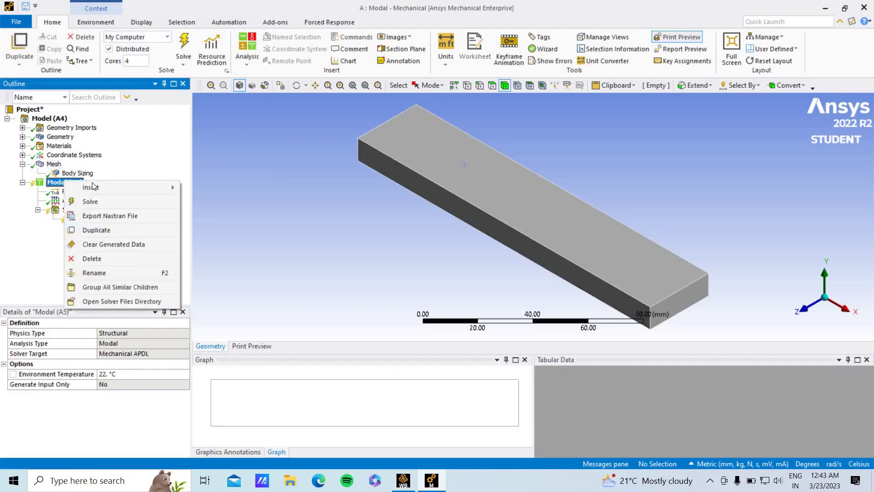
pyautogui.moveTo(136, 187)
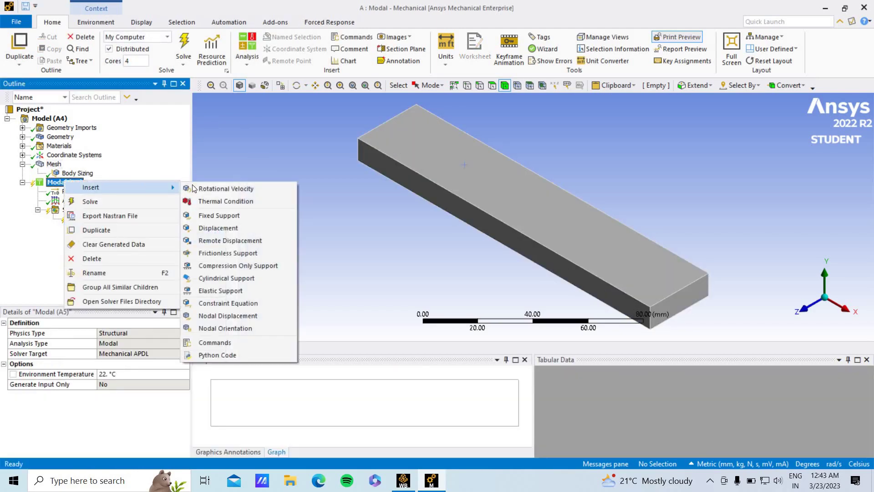
pyautogui.click(218, 215)
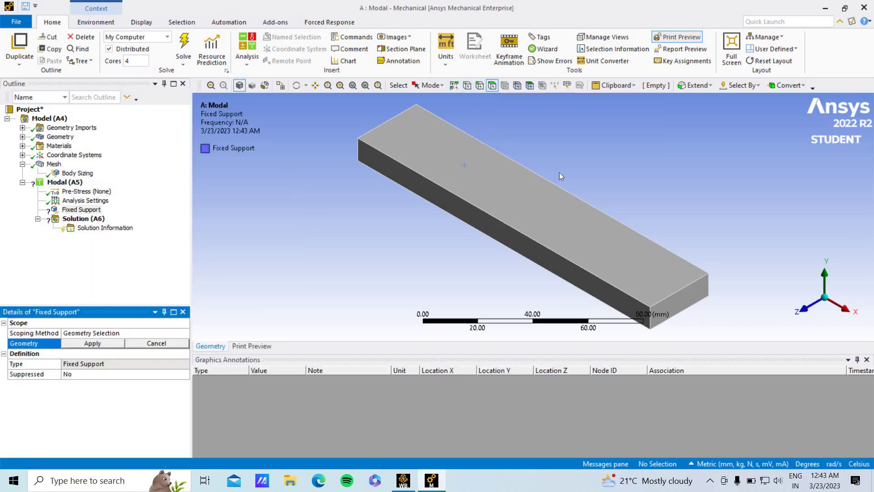
pyautogui.click(687, 293)
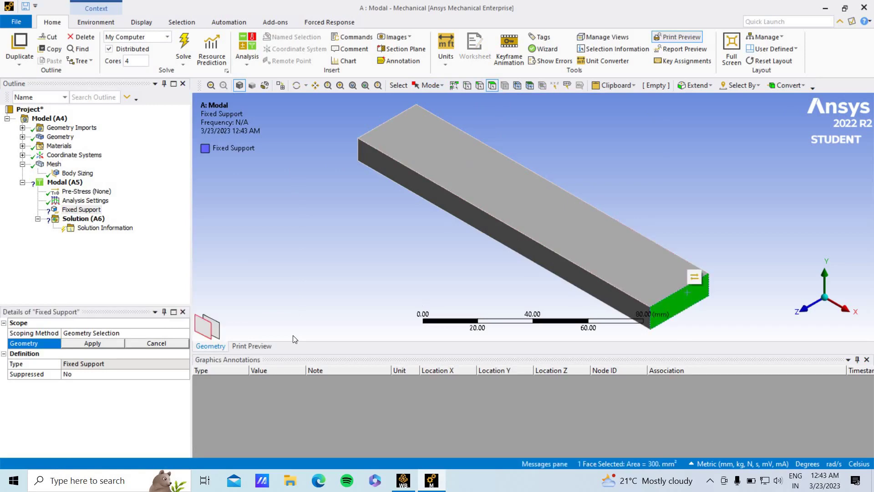
pyautogui.click(104, 346)
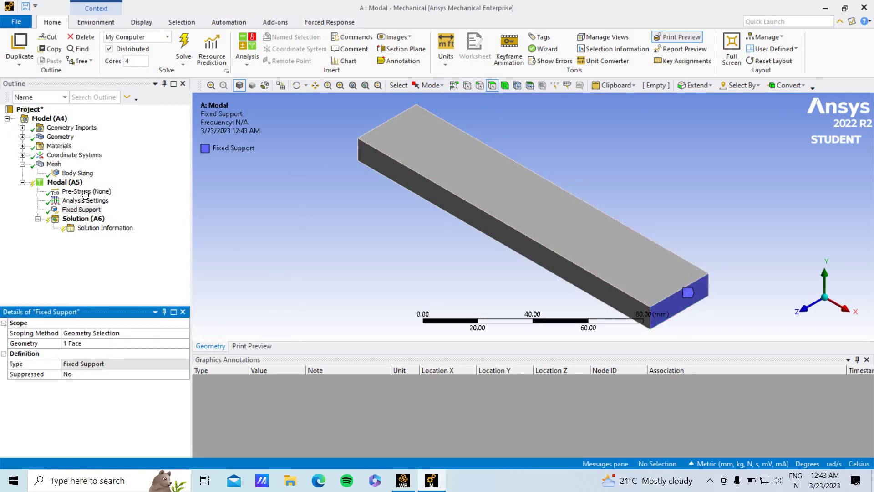
# - Solve the modal analysis of the beam
pyautogui.click(66, 183)
pyautogui.rightClick(67, 183)
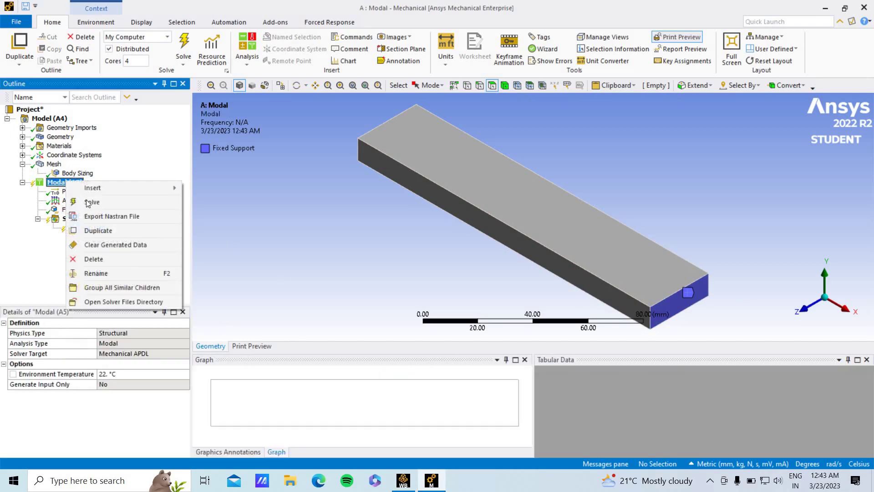
pyautogui.click(90, 202)
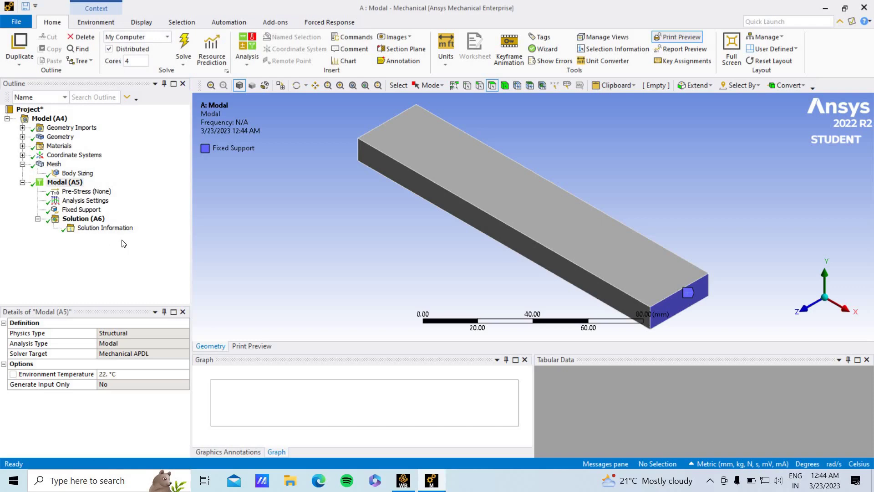
# - Create mode shape results for all six modes from the solution's frequency table
pyautogui.rightClick(86, 220)
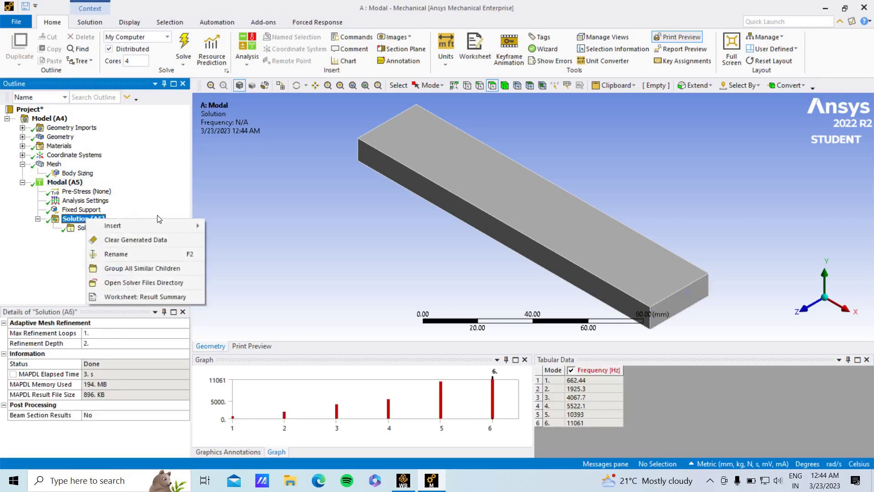
pyautogui.click(272, 198)
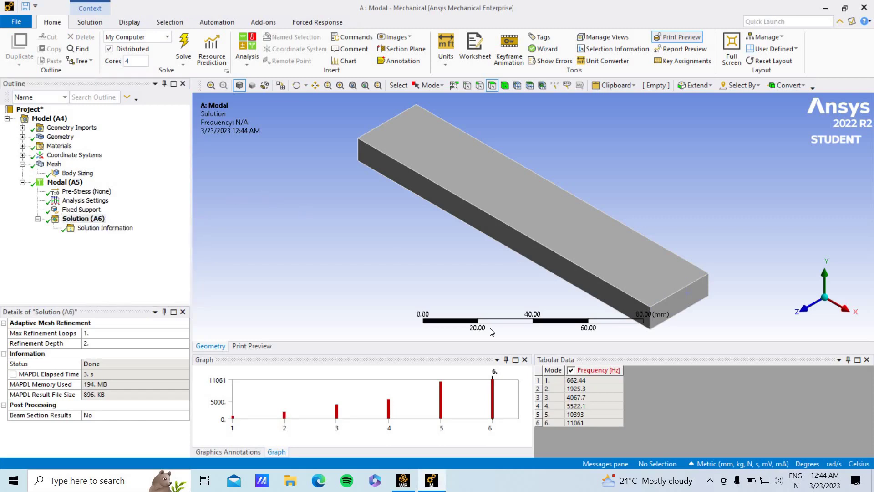
pyautogui.click(539, 370)
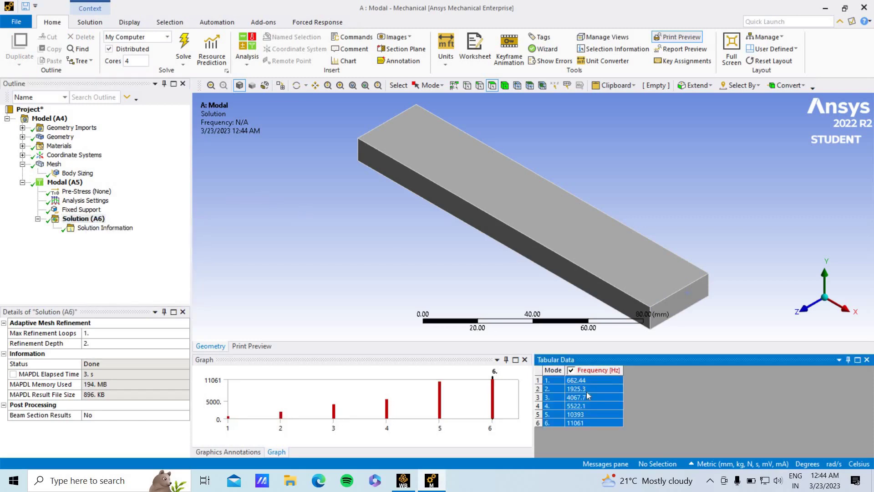
pyautogui.rightClick(592, 397)
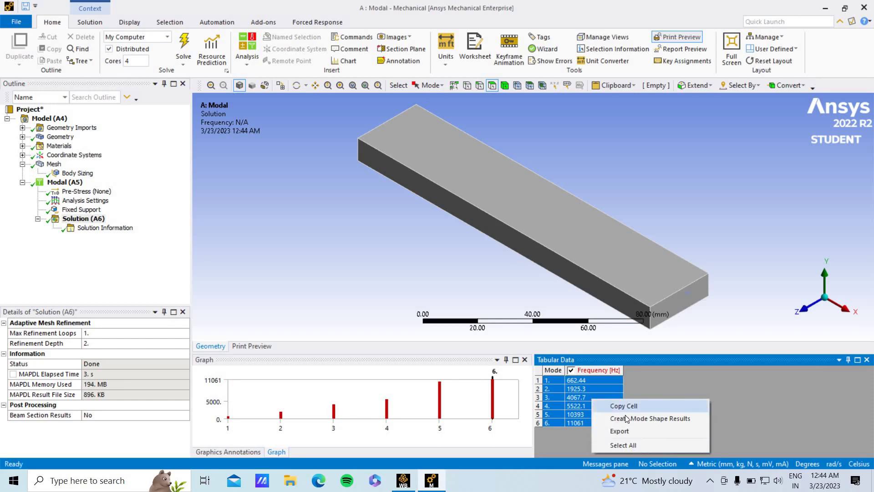
pyautogui.click(625, 415)
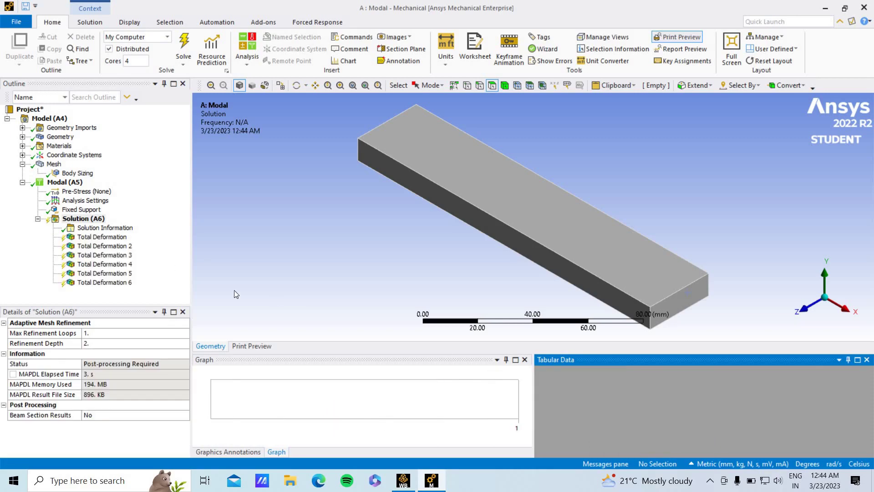
# - Evaluate all total deformation results under the modal solution
pyautogui.click(110, 246)
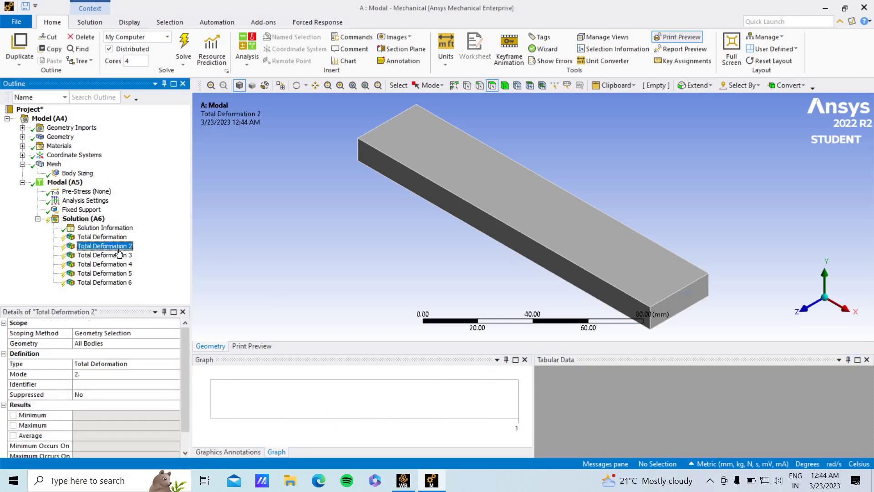
pyautogui.rightClick(86, 219)
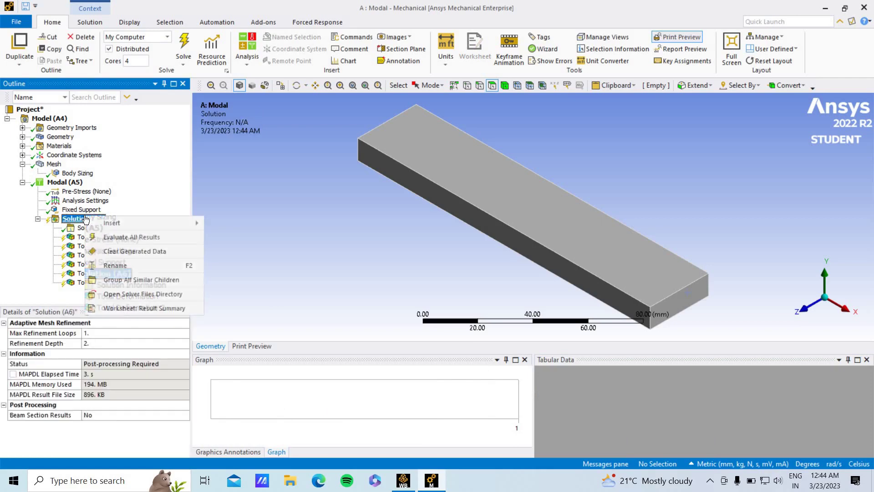
pyautogui.click(118, 237)
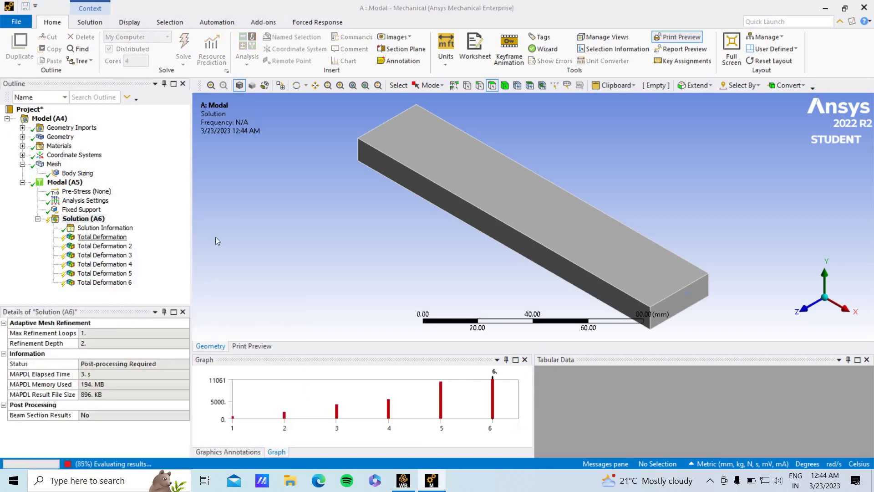
# - Review the total deformation contour plots of the beam's modes 1 through 6
pyautogui.click(100, 237)
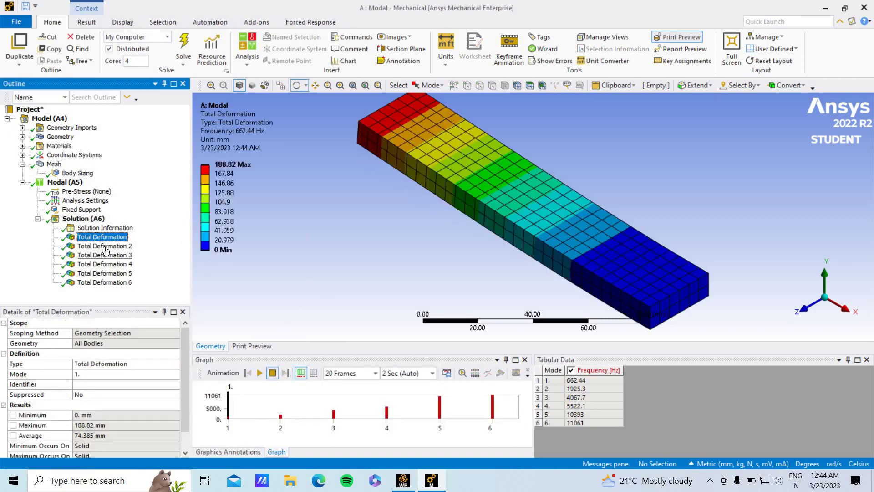
pyautogui.click(105, 247)
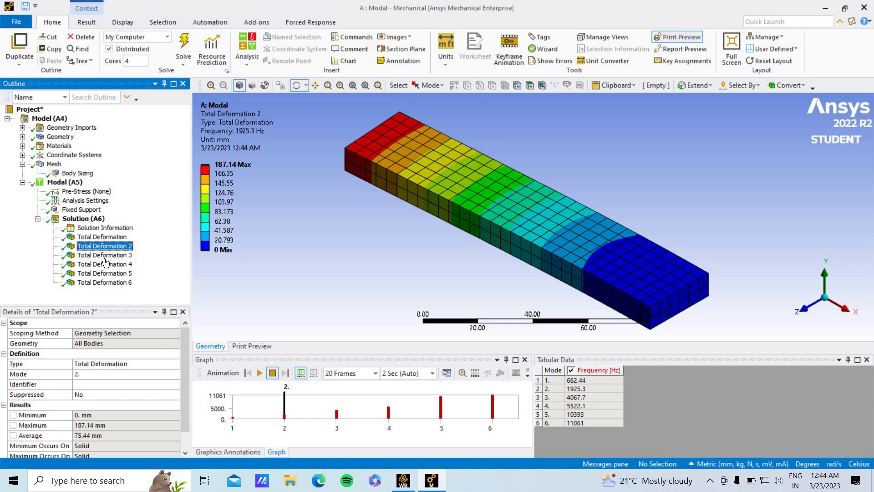
pyautogui.click(105, 256)
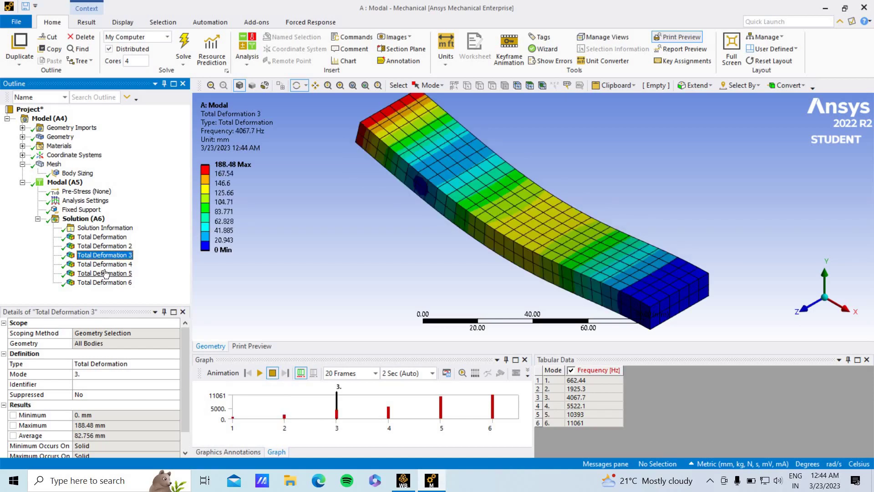
pyautogui.click(105, 273)
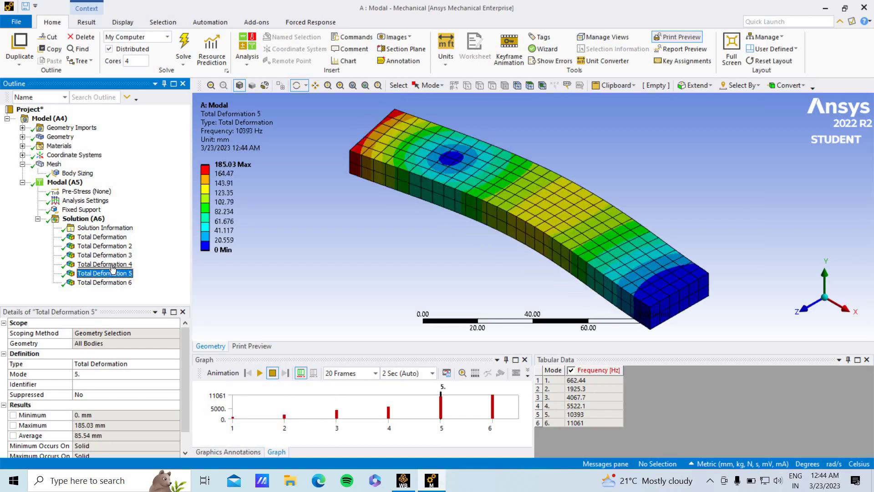
pyautogui.click(112, 266)
pyautogui.click(108, 283)
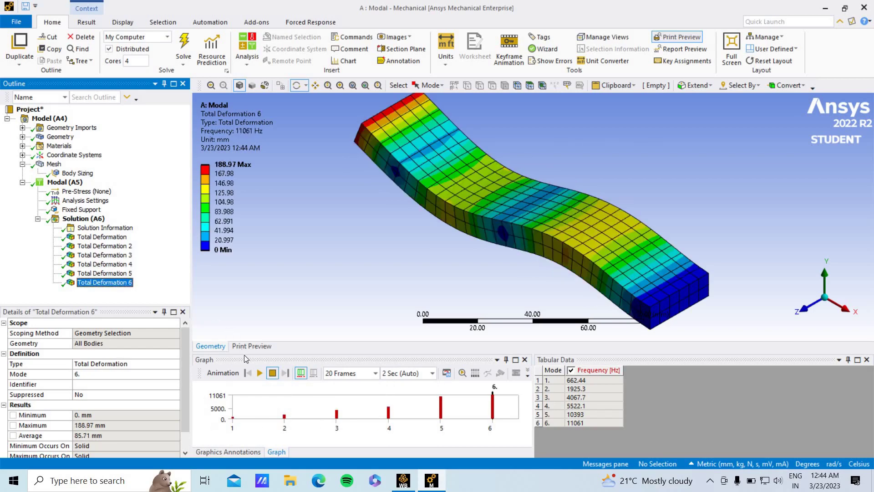
# - Play and pause the mode shape animations of Total Deformation 6, 5 and 4 in turn
pyautogui.click(259, 373)
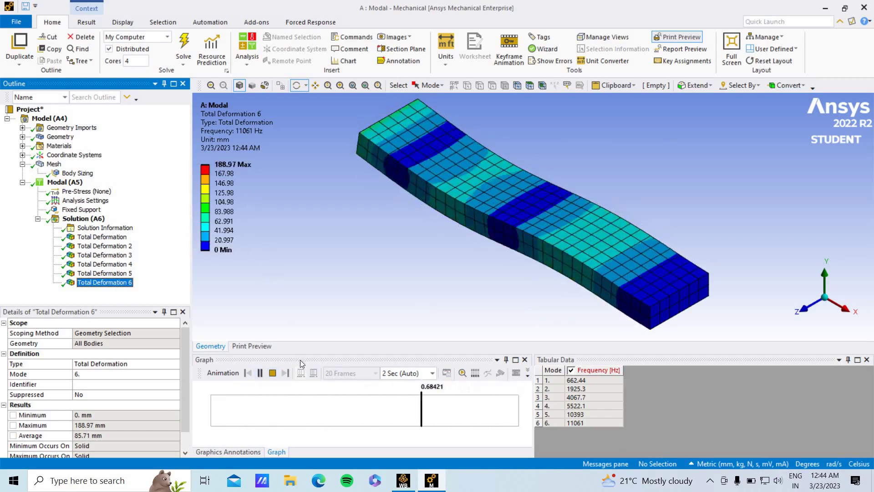
pyautogui.click(265, 373)
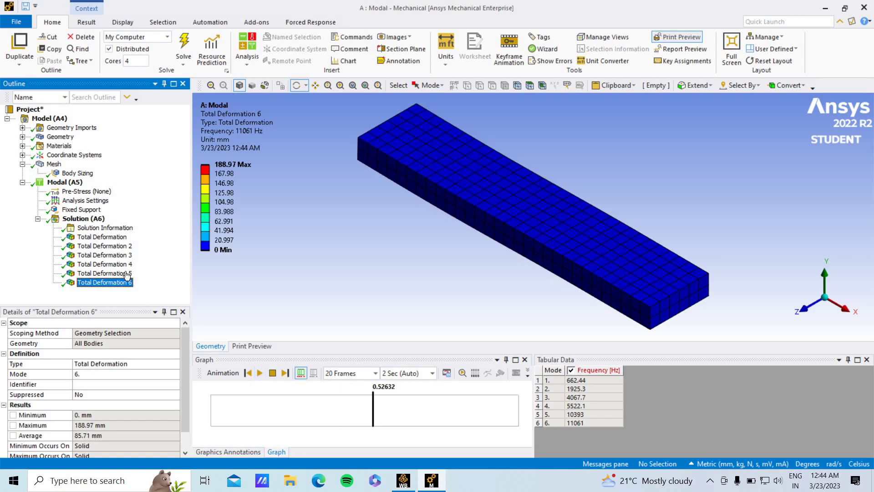
pyautogui.click(126, 273)
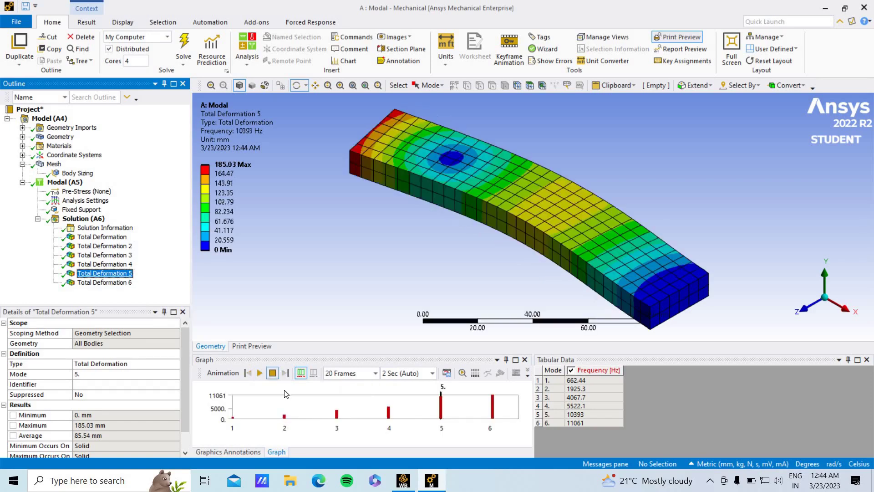
pyautogui.click(261, 372)
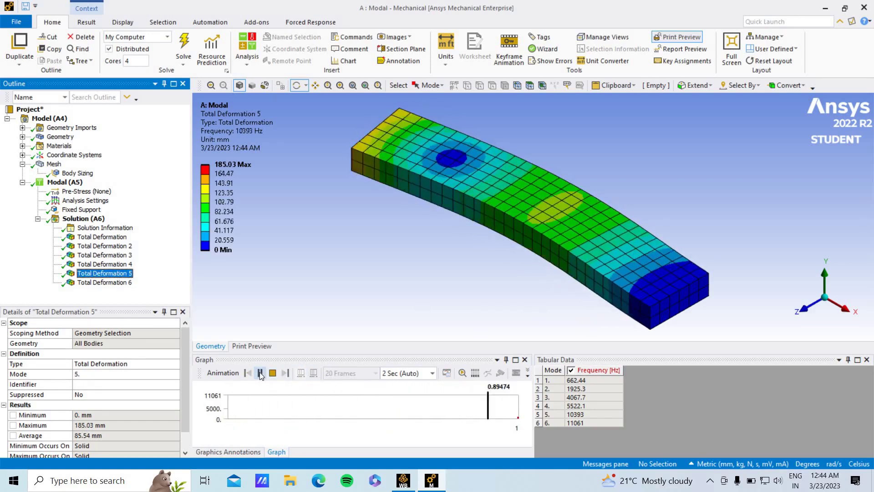
pyautogui.click(261, 373)
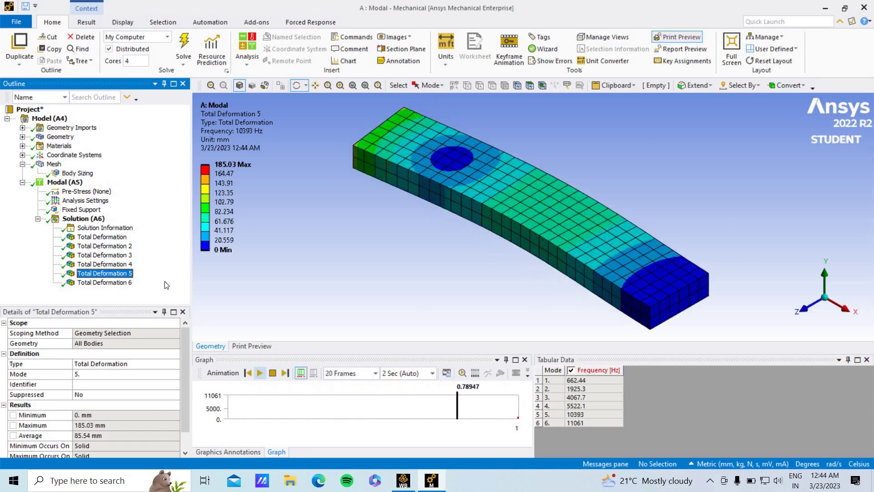
pyautogui.click(115, 264)
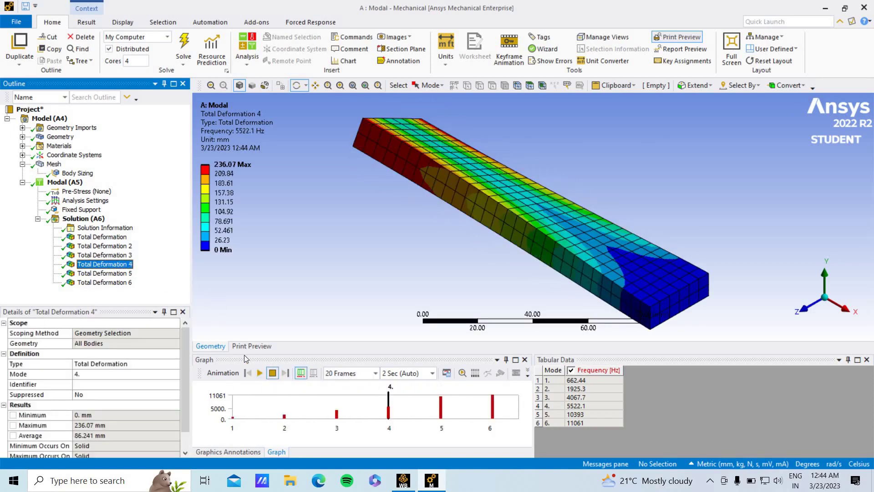
pyautogui.click(260, 373)
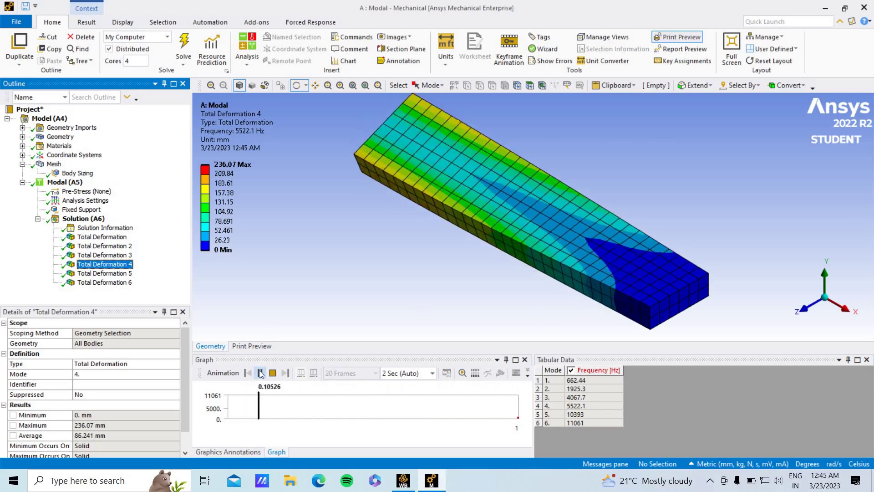
pyautogui.click(260, 373)
# - Animate the mode shapes of Total Deformation 3, Total Deformation 2 and the first Total Deformation result in turn
pyautogui.click(119, 255)
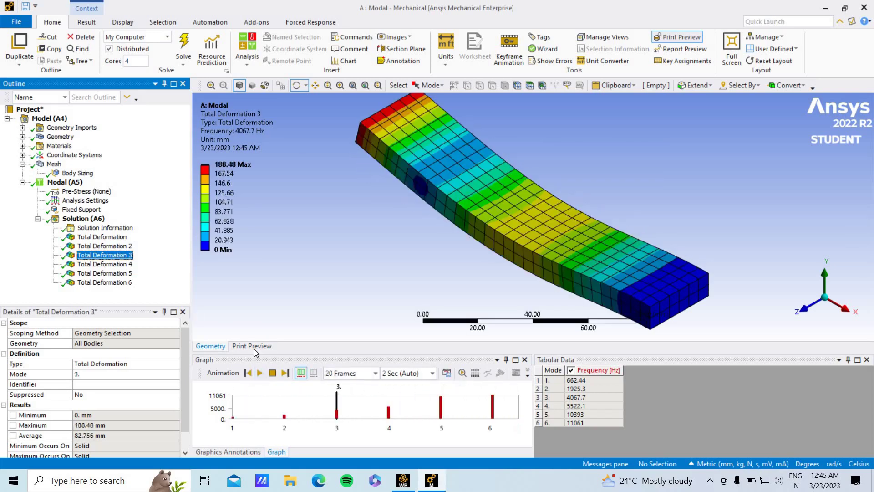
pyautogui.click(260, 373)
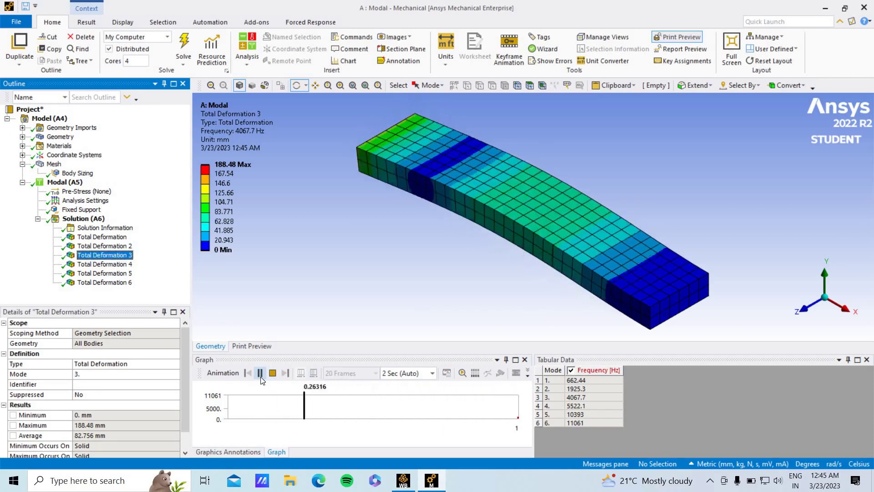
pyautogui.click(260, 375)
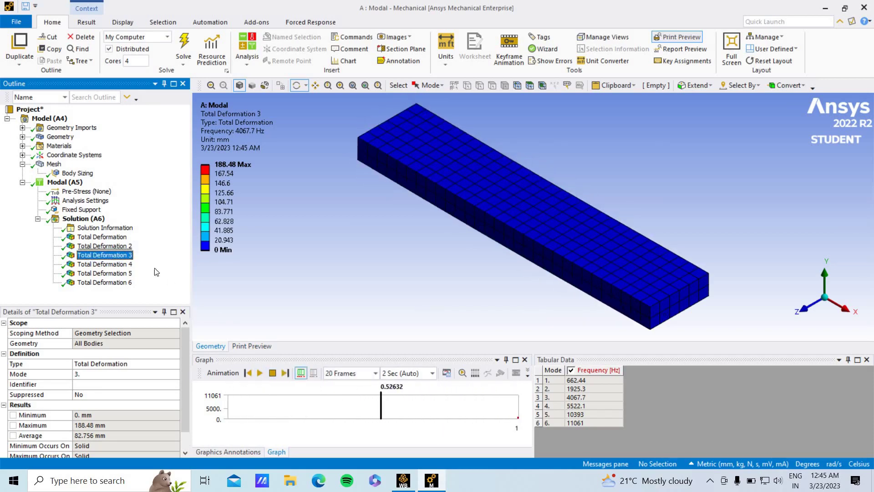
pyautogui.click(256, 373)
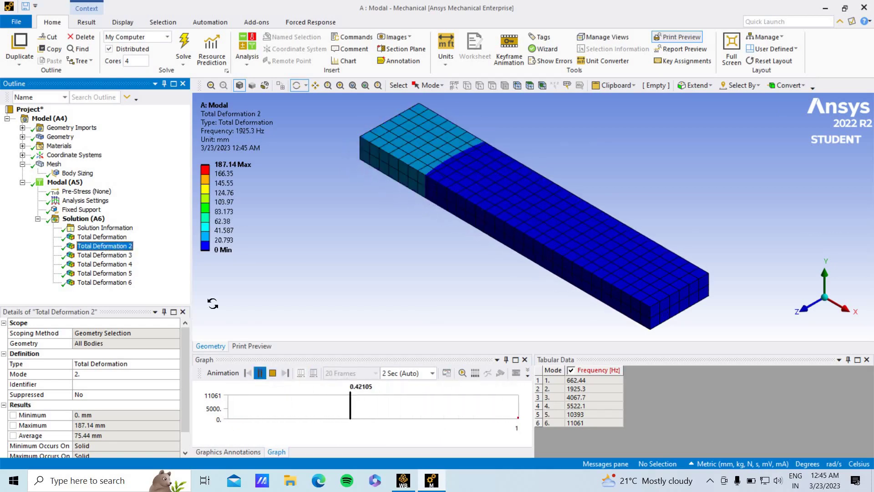
pyautogui.click(262, 372)
pyautogui.click(120, 237)
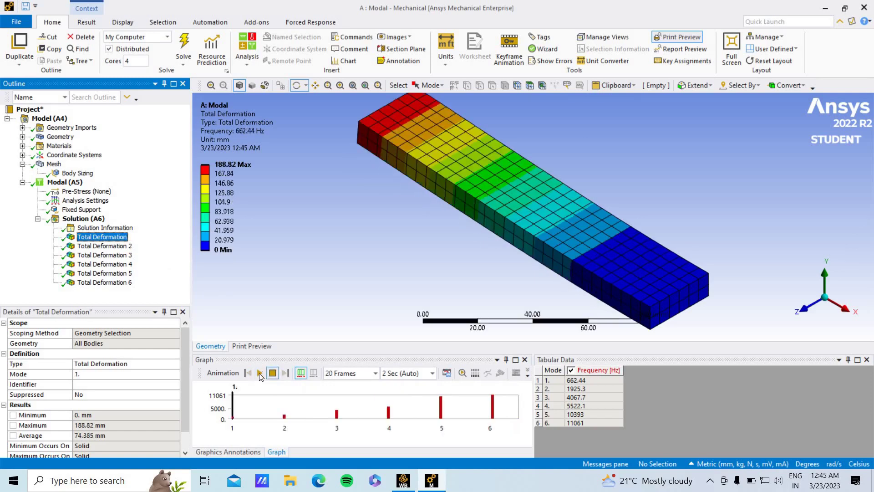
pyautogui.click(259, 373)
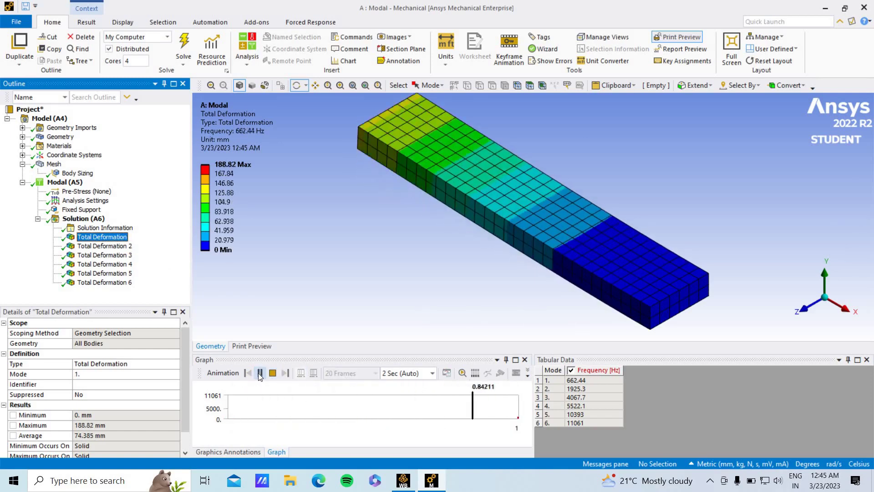